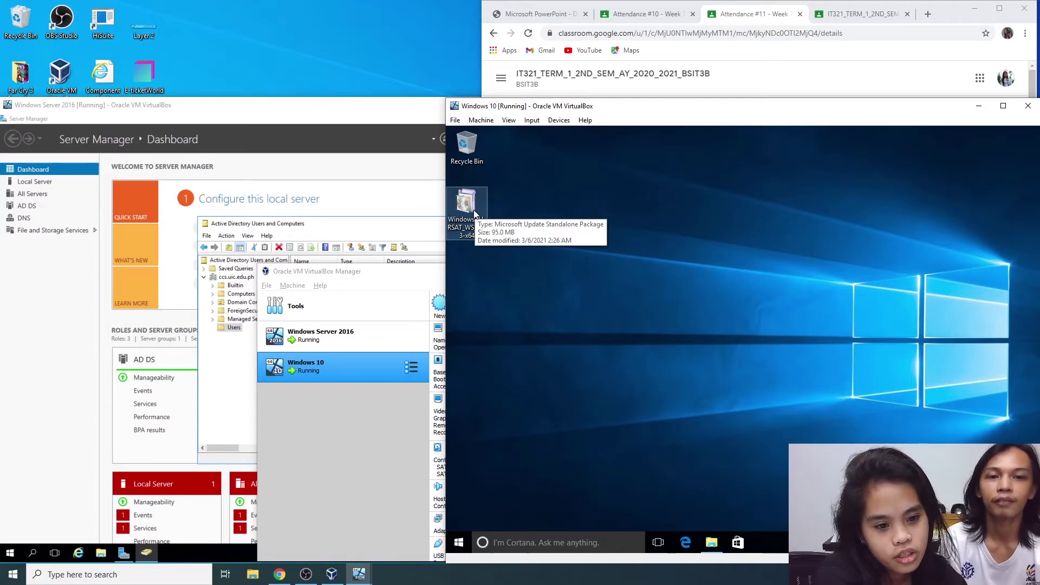
# Step: Drag the Windows 10 VM window up and left so its whole desktop and the RSAT package are visible
pyautogui.moveTo(854, 111); pyautogui.dragTo(653, 67)
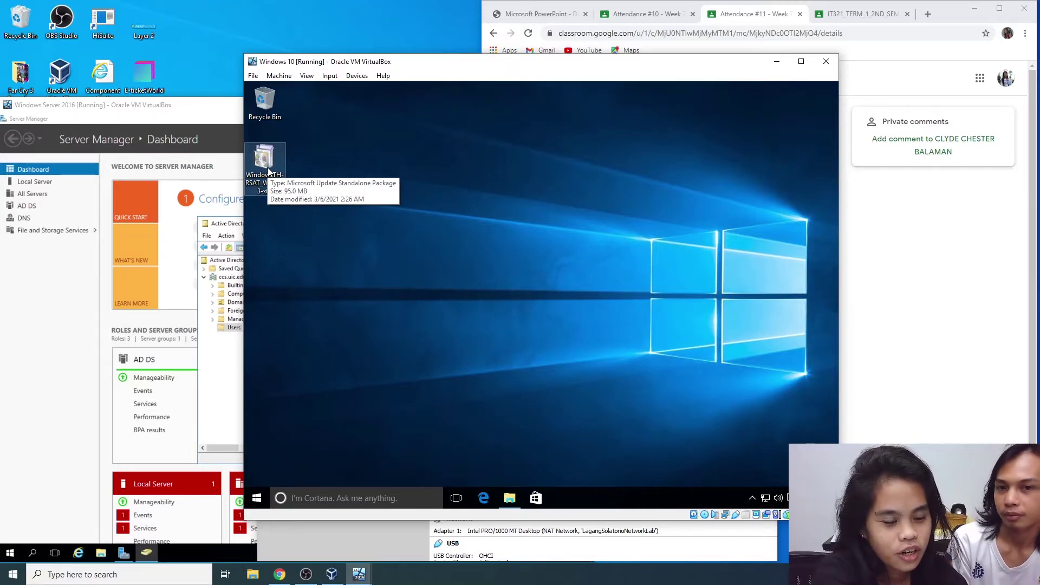
# Step: Launch the RSAT .msu package and approve elevation with the Administrator account credentials
pyautogui.doubleClick(269, 170)
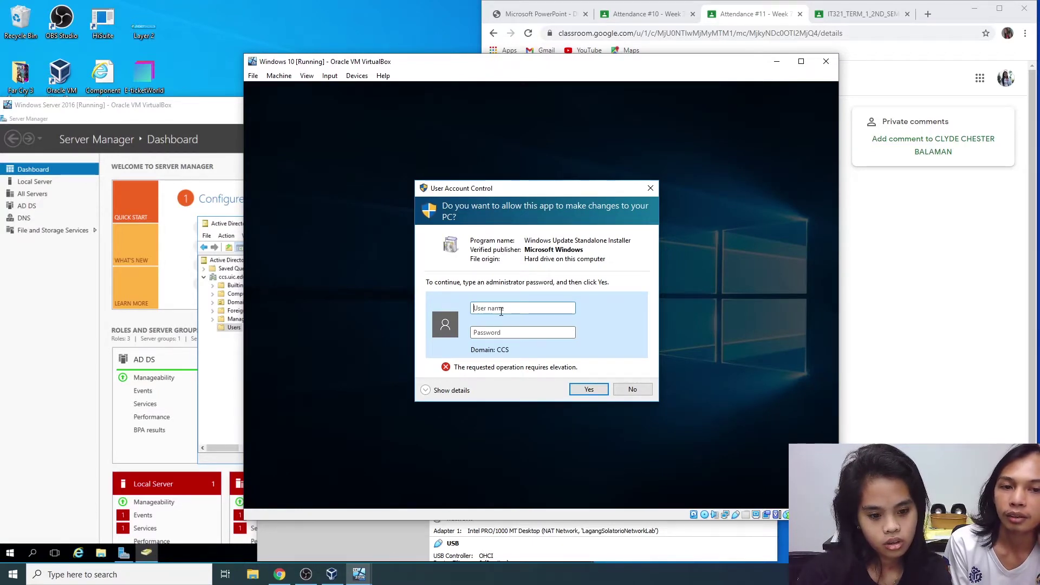
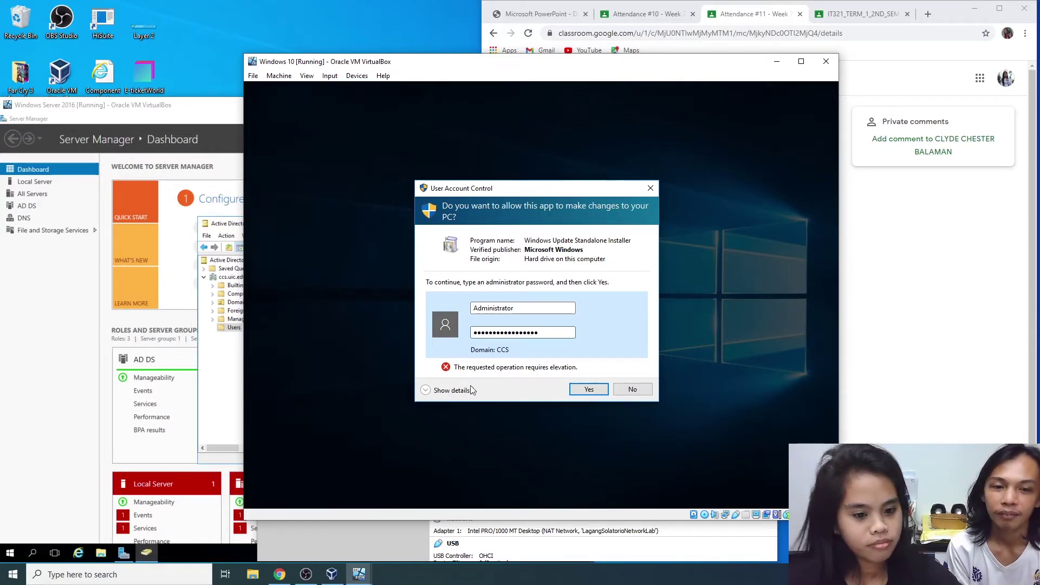
pyautogui.click(589, 389)
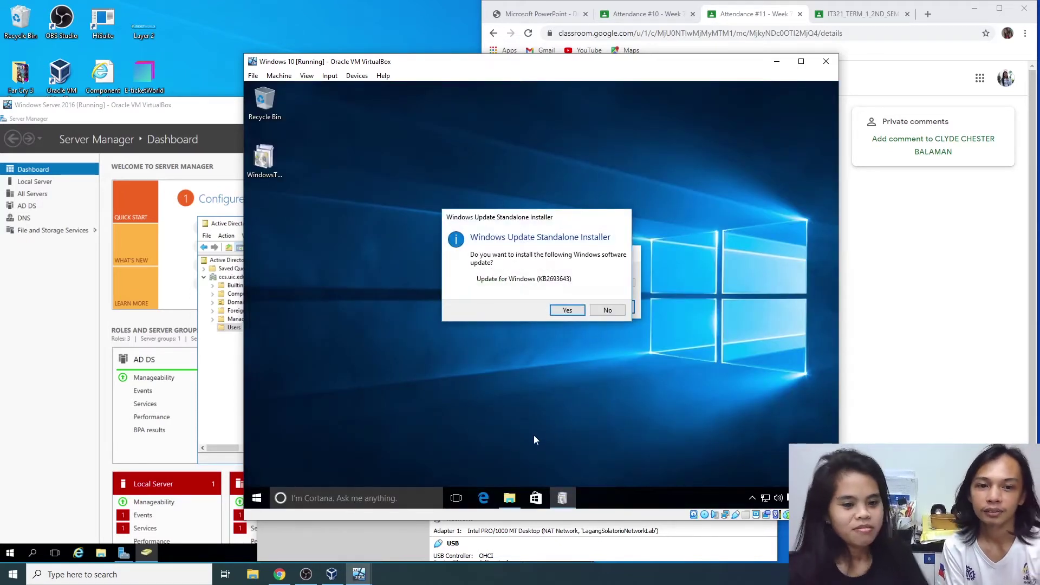
# Step: Install update KB2693643, accept its license terms, and restart the VM
pyautogui.click(567, 310)
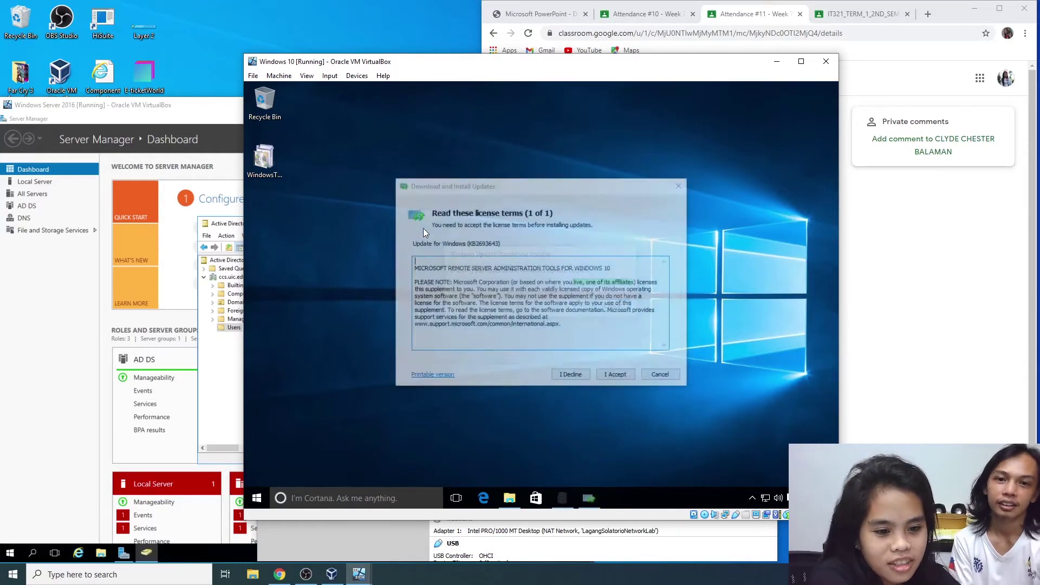
pyautogui.click(614, 376)
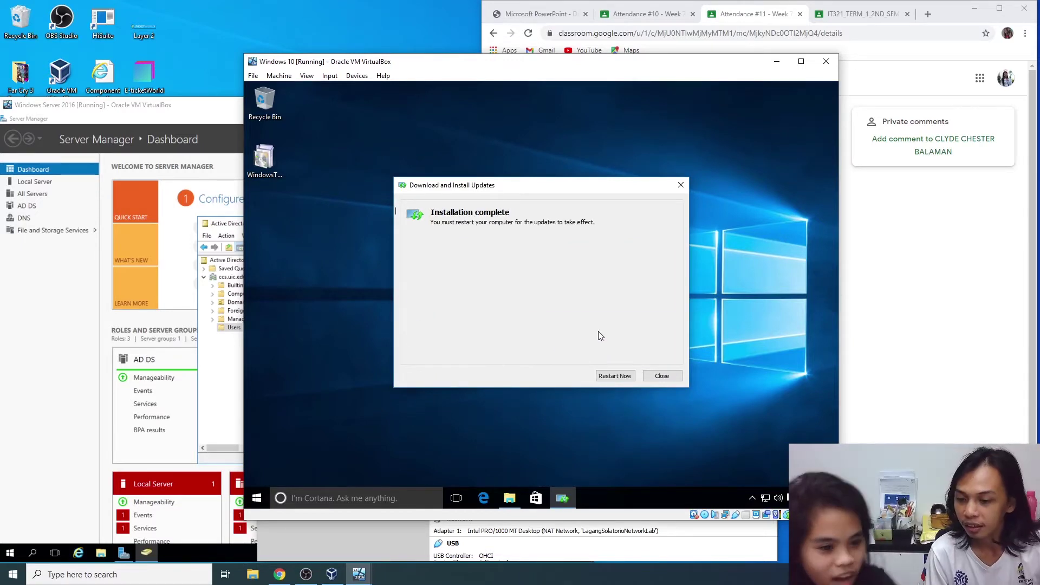
pyautogui.click(616, 376)
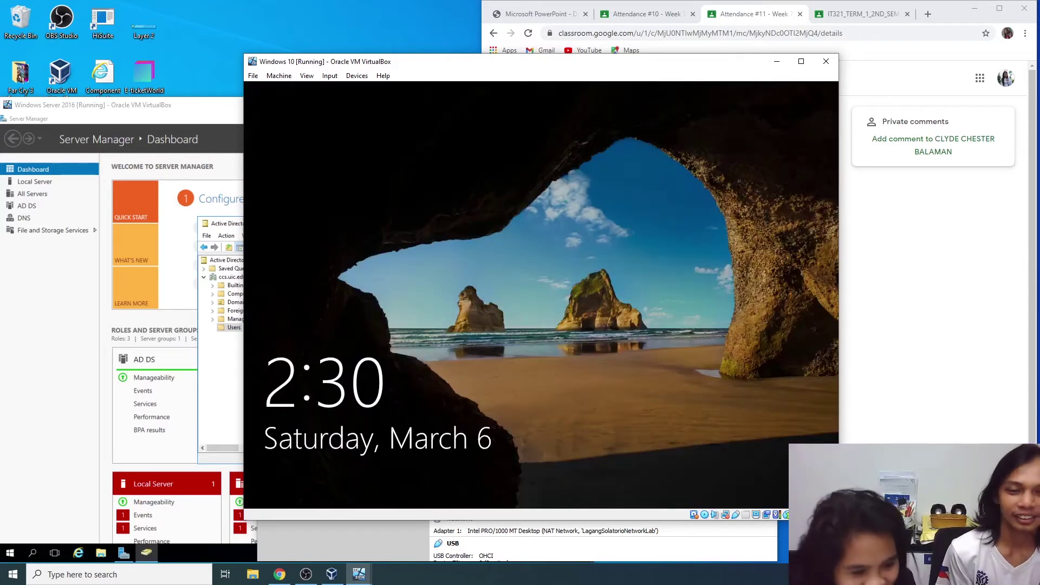
# Step: Dismiss the lock screen and sign in to the domain account with its password
pyautogui.press('Return')
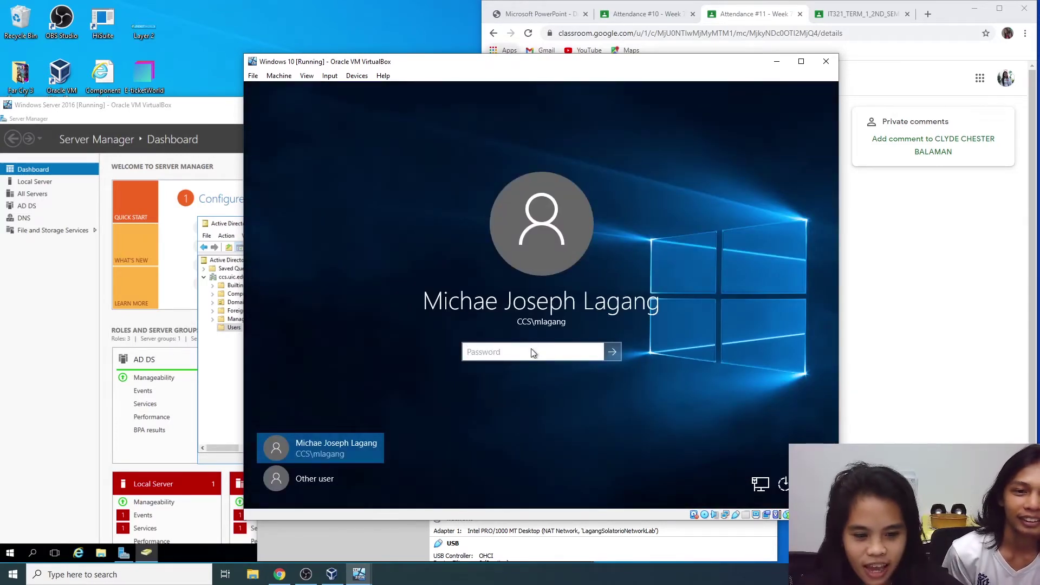
pyautogui.write('•')
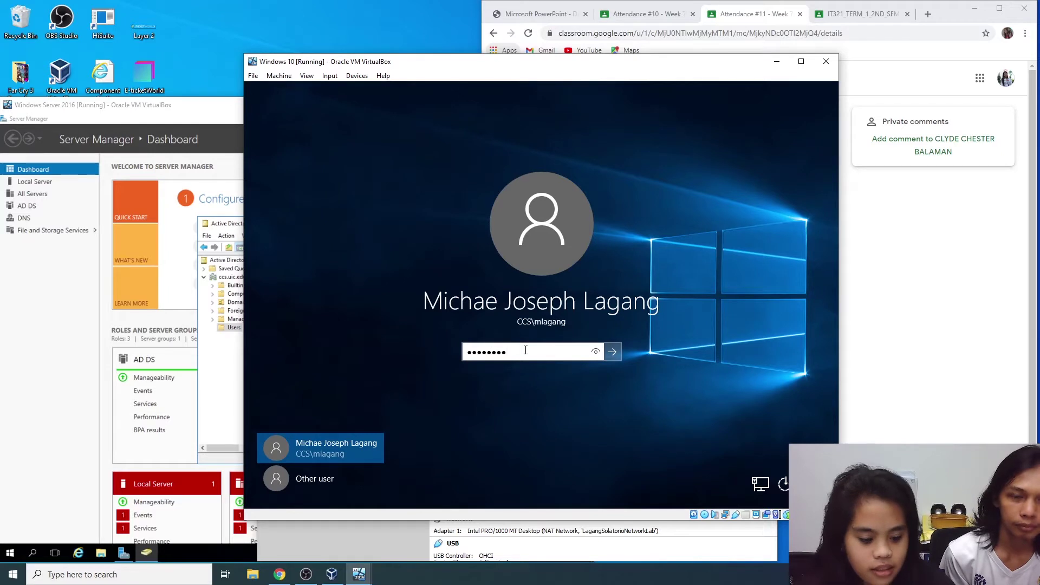
pyautogui.press('Return')
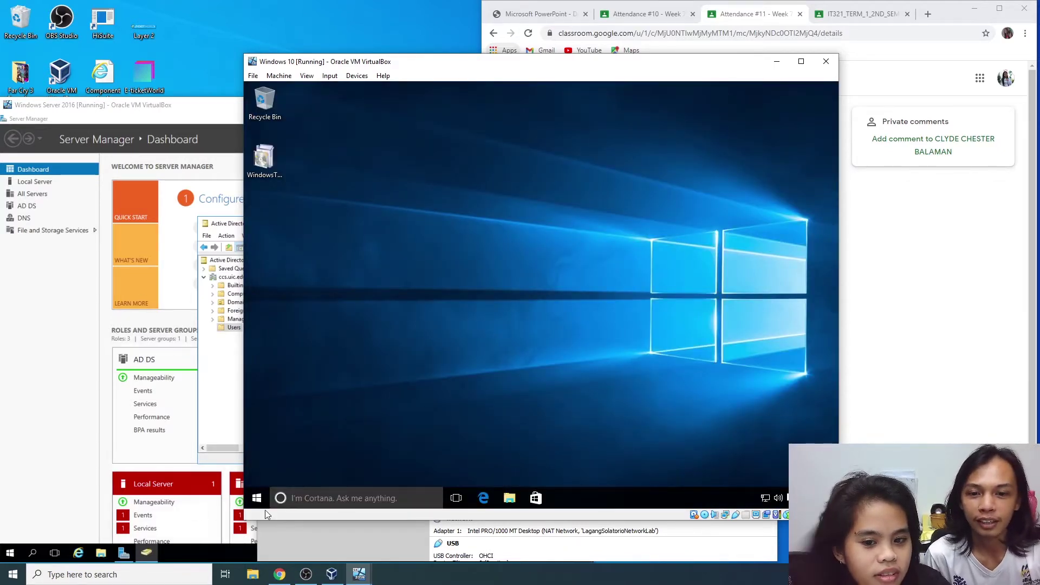
# Step: Expand the Windows Administrative Tools folder in the Start menu's full app list
pyautogui.click(254, 498)
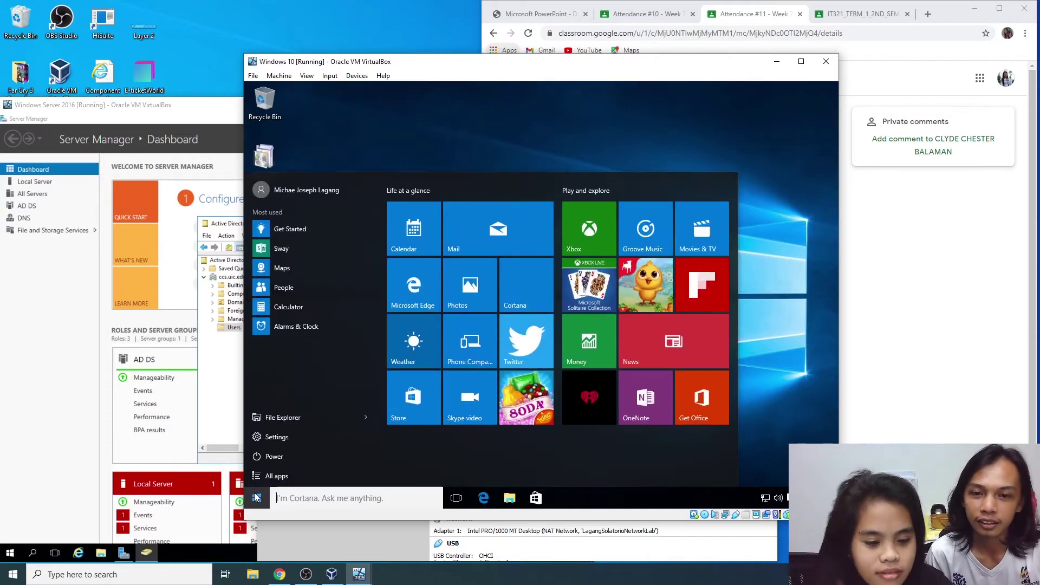
pyautogui.click(280, 480)
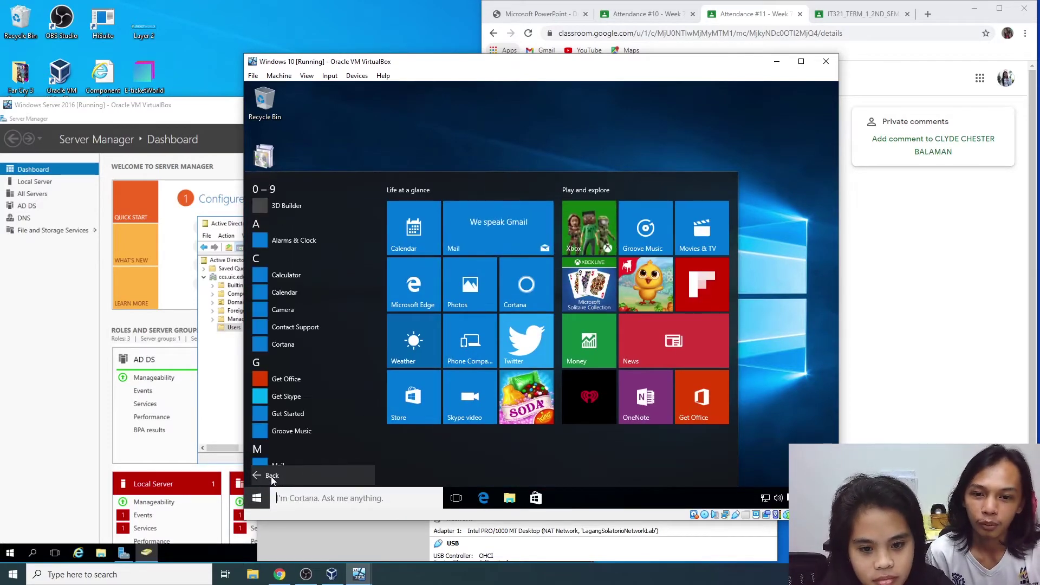
pyautogui.scroll(-5, 300, 388)
pyautogui.scroll(-5, 300, 388)
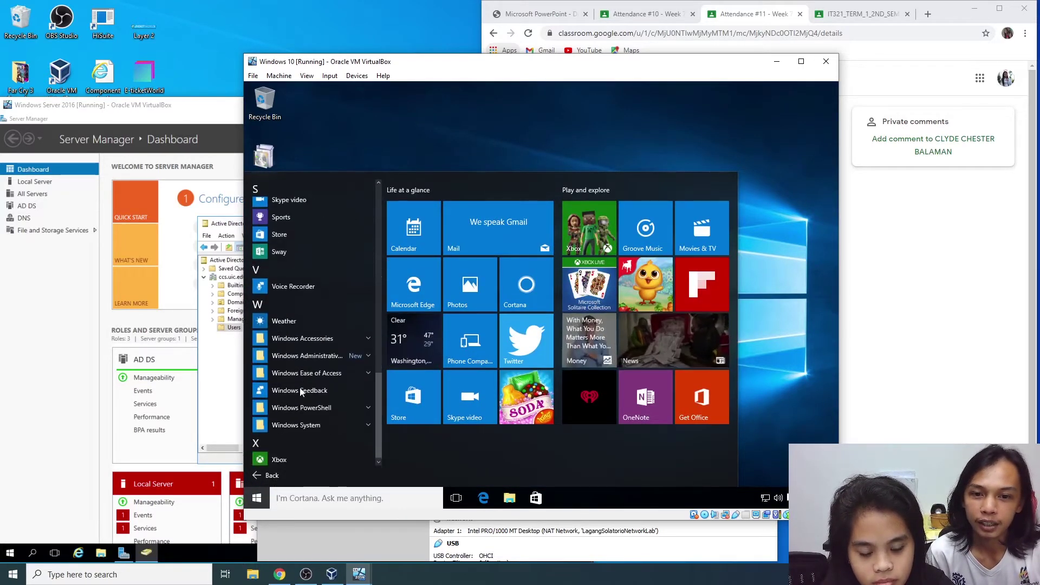
pyautogui.click(337, 352)
pyautogui.scroll(-3, 301, 417)
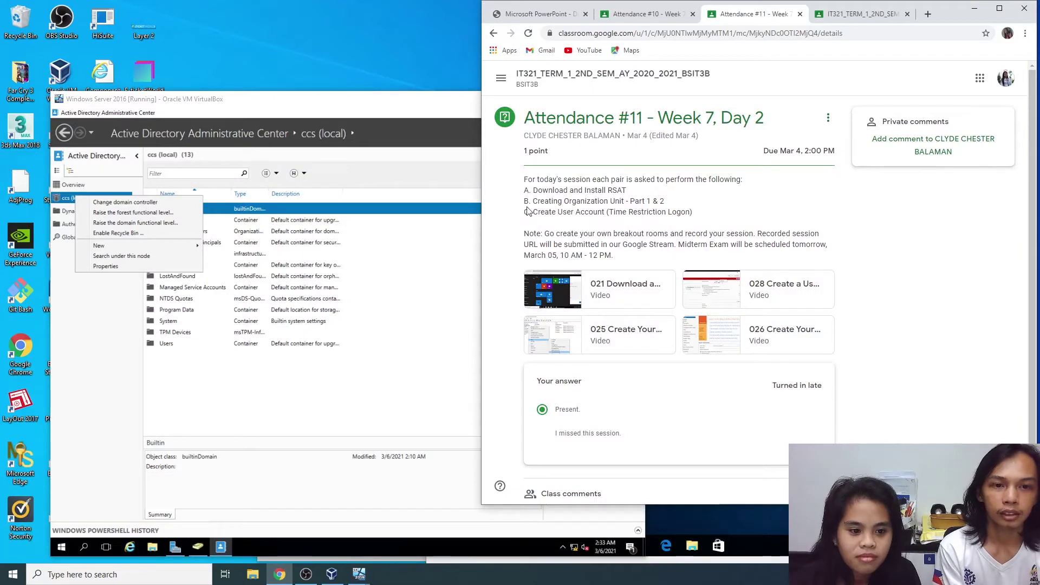
# Step: Create an organizational unit named CSS under the ccs (local) domain
pyautogui.moveTo(533, 201); pyautogui.dragTo(671, 203)
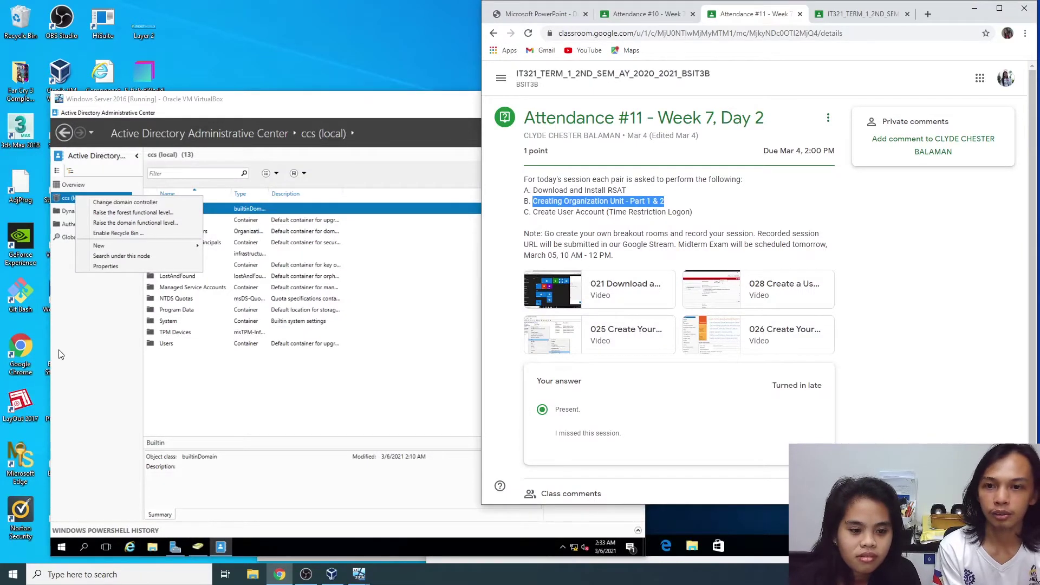
pyautogui.click(115, 342)
pyautogui.rightClick(73, 201)
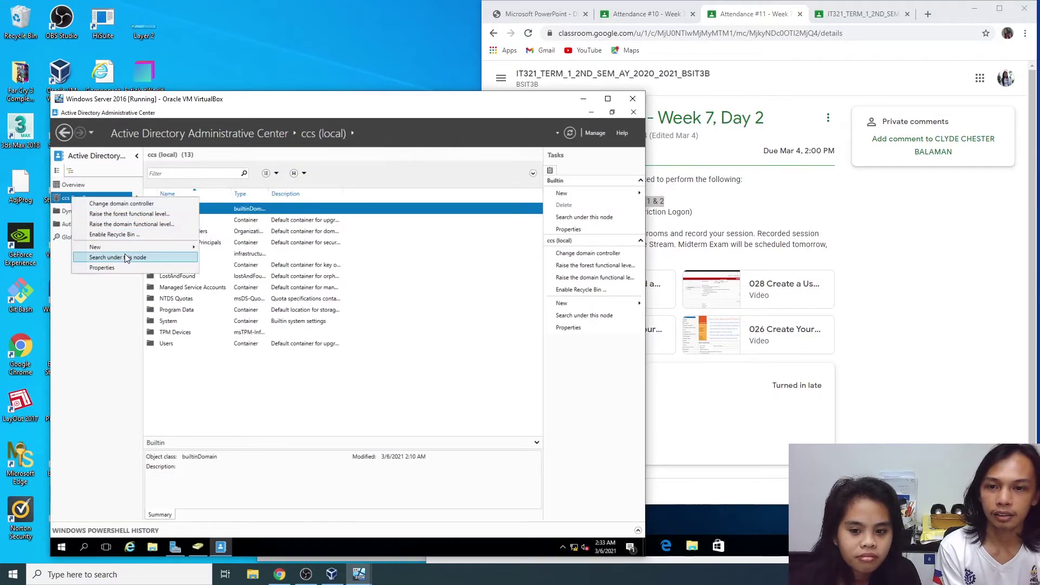
pyautogui.moveTo(135, 250)
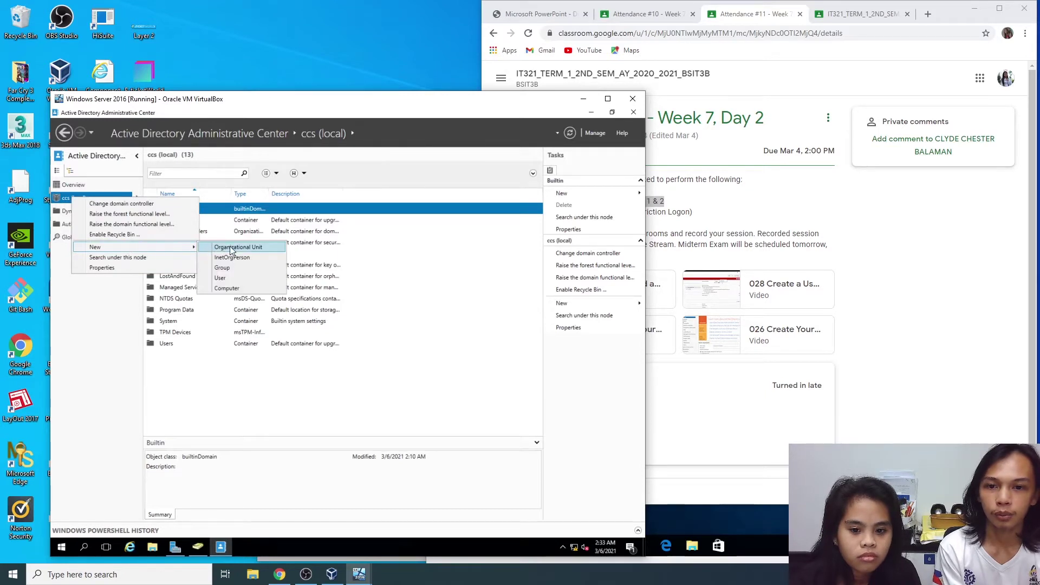
pyautogui.click(252, 248)
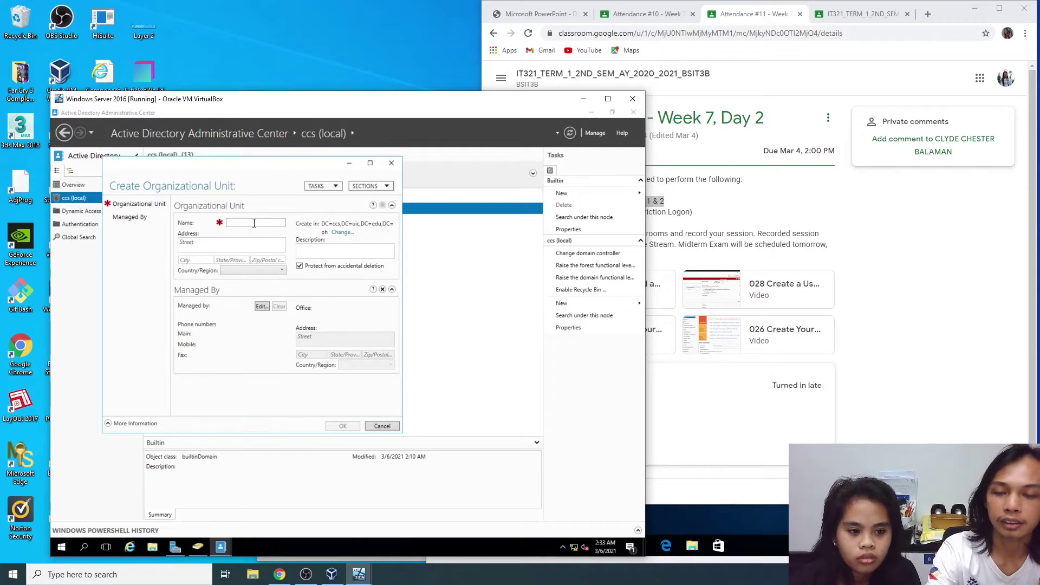
pyautogui.write('CSS')
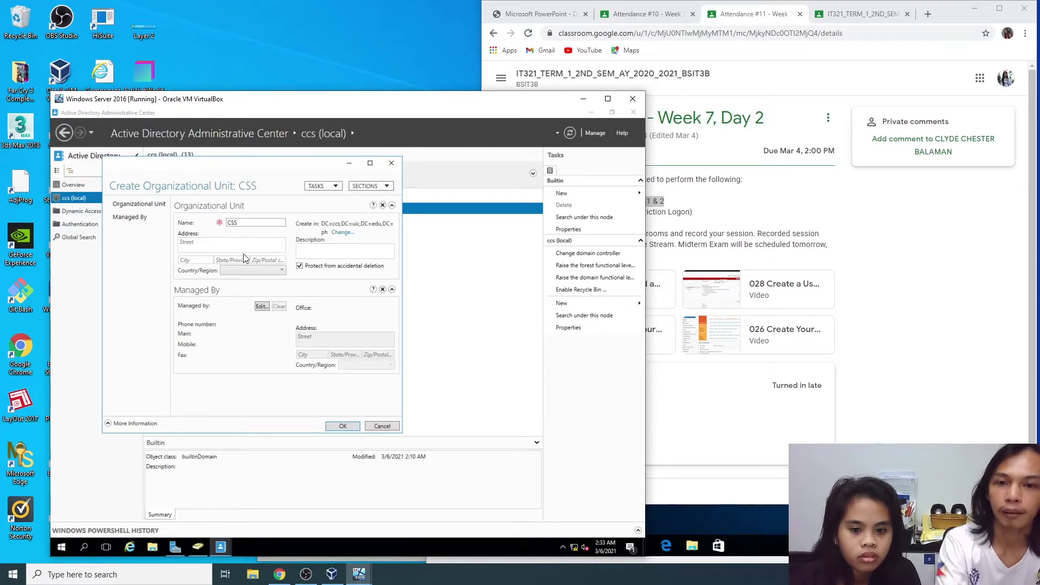
pyautogui.click(342, 426)
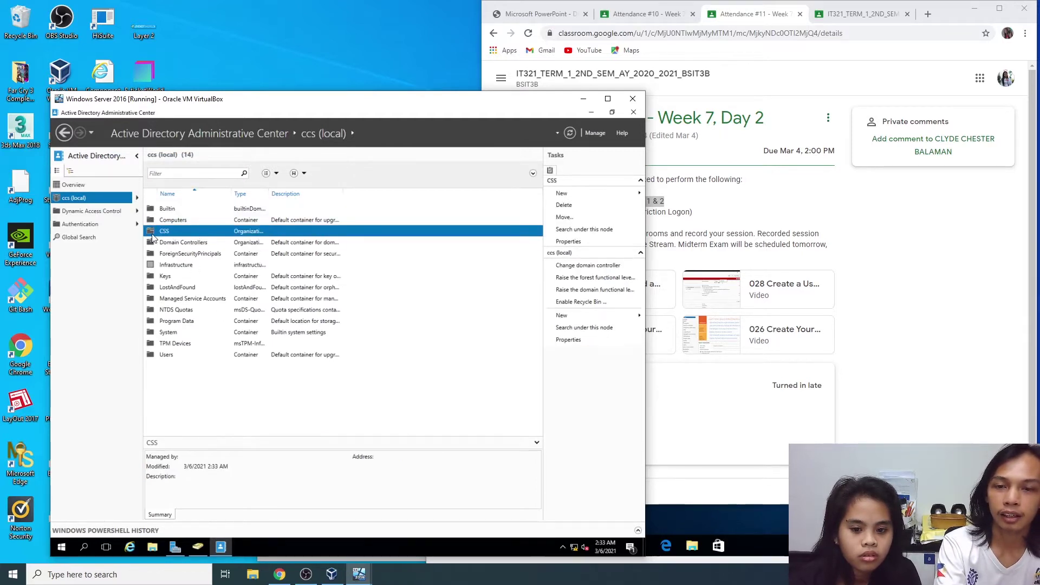
# Step: Widen the Type column and mark task C in the assignment text
pyautogui.moveTo(271, 192); pyautogui.dragTo(301, 193)
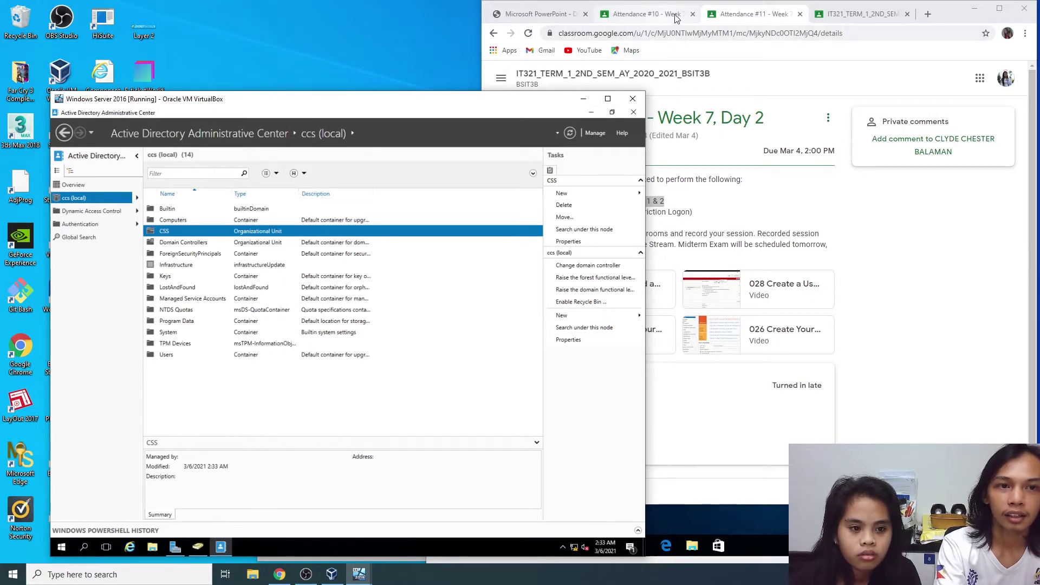
pyautogui.click(652, 50)
pyautogui.click(566, 211)
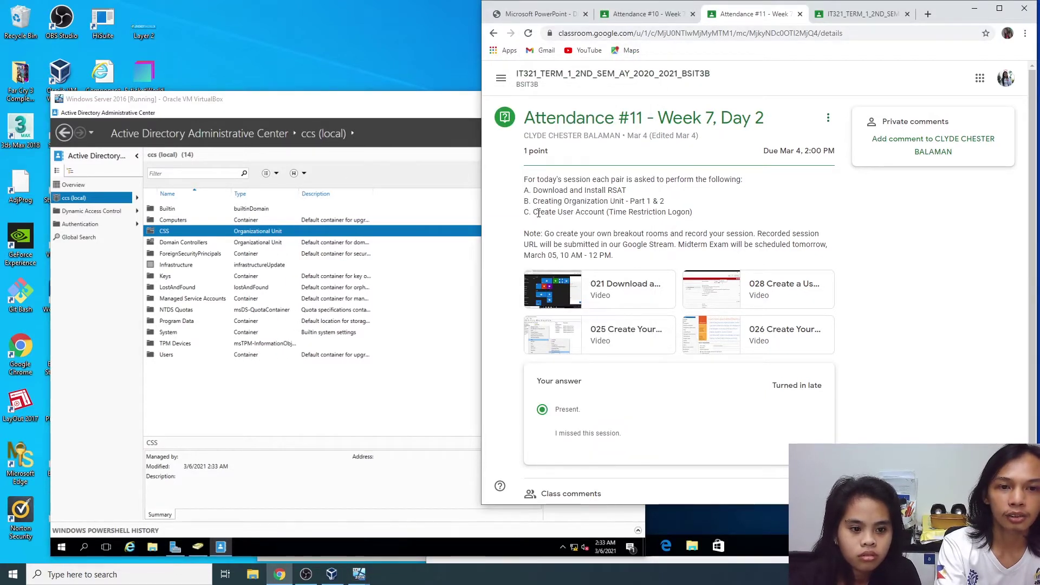
pyautogui.moveTo(533, 213); pyautogui.dragTo(707, 213)
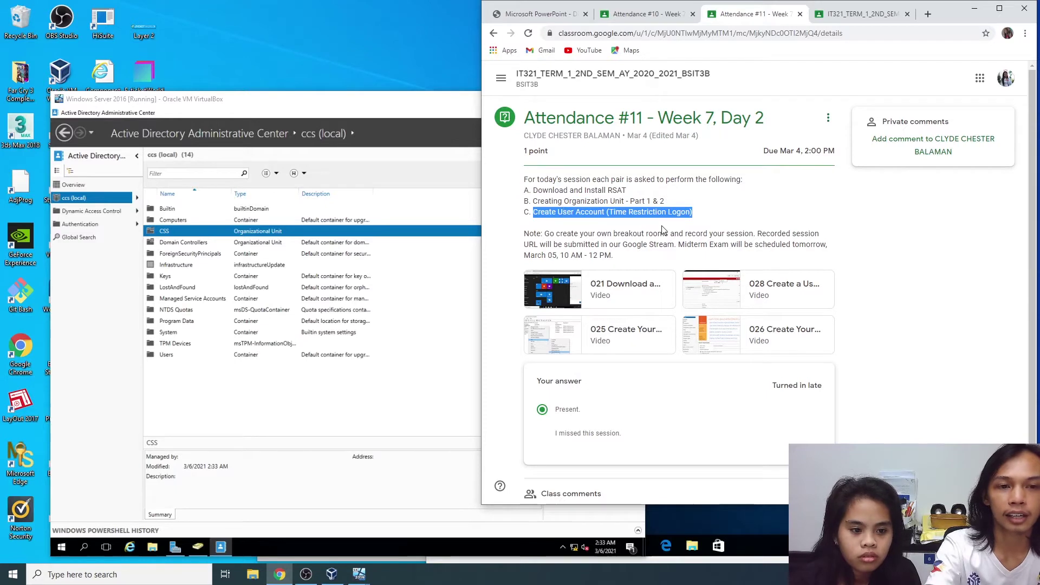
pyautogui.click(267, 297)
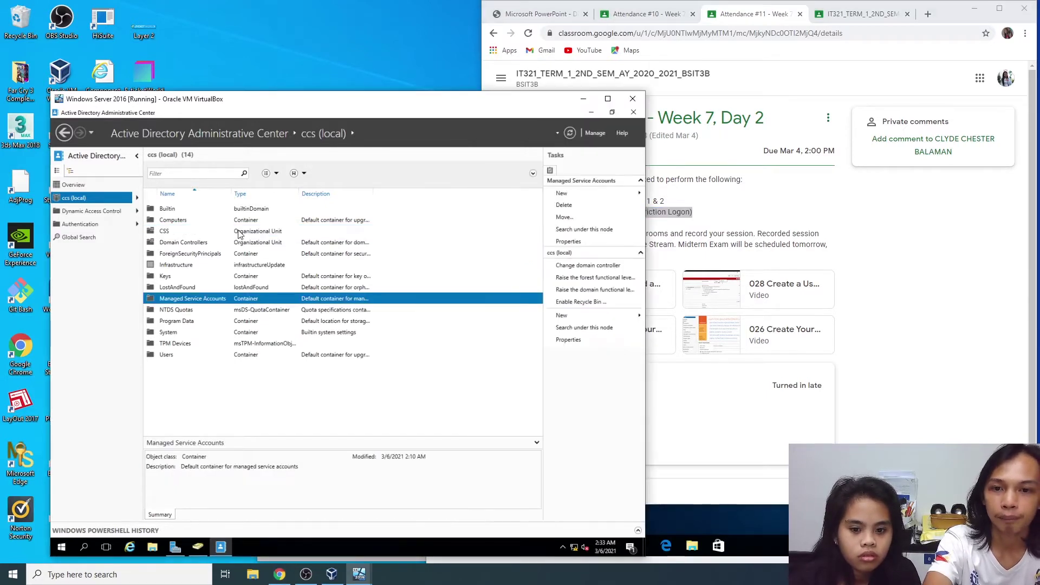
# Step: Start a new user in the CSS OU and look up the users' credentials on the Attendance #10 page
pyautogui.click(242, 232)
pyautogui.rightClick(174, 232)
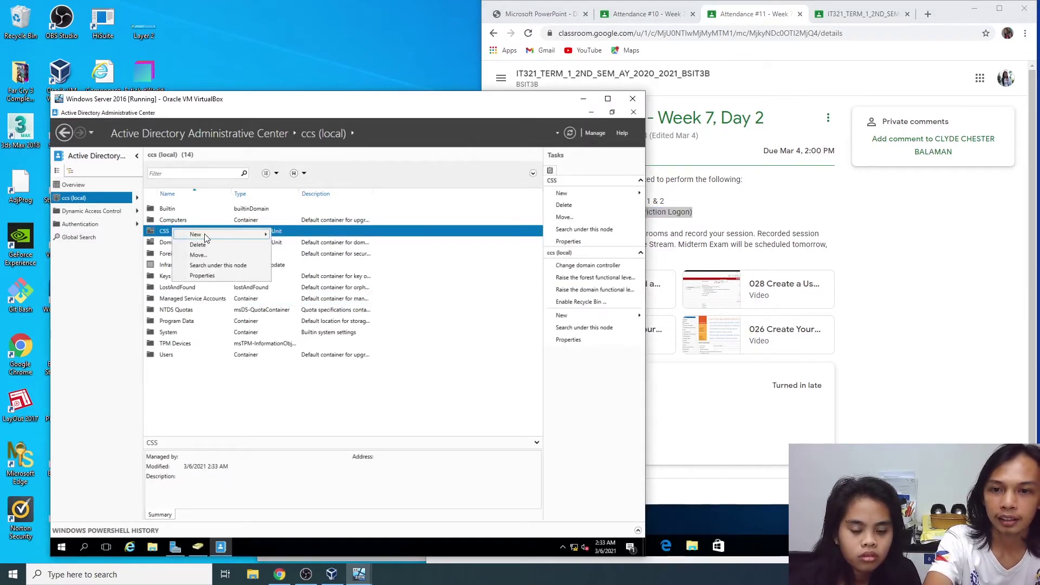
pyautogui.moveTo(207, 236)
pyautogui.click(295, 265)
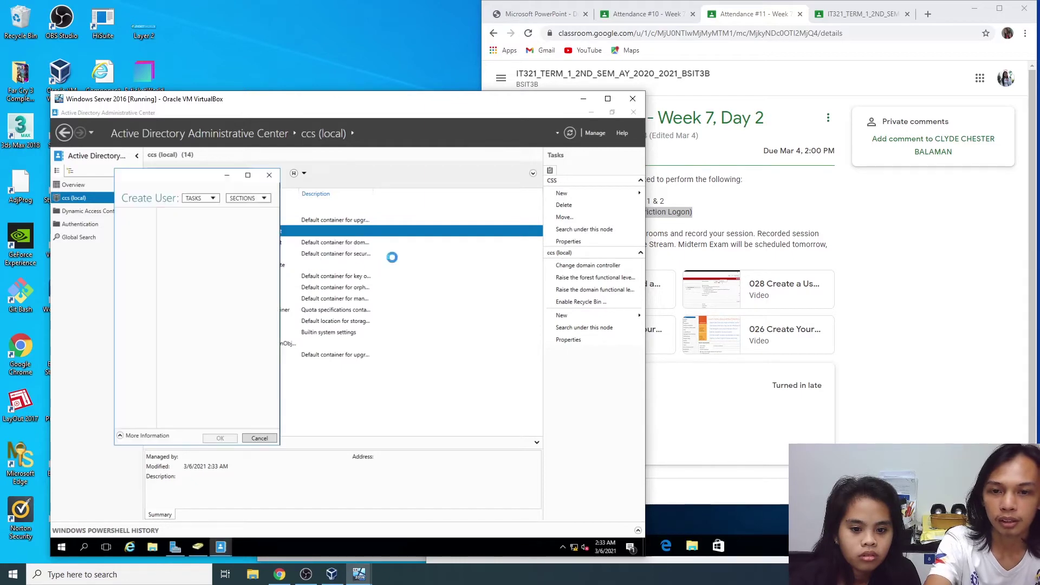
pyautogui.click(750, 17)
pyautogui.click(653, 15)
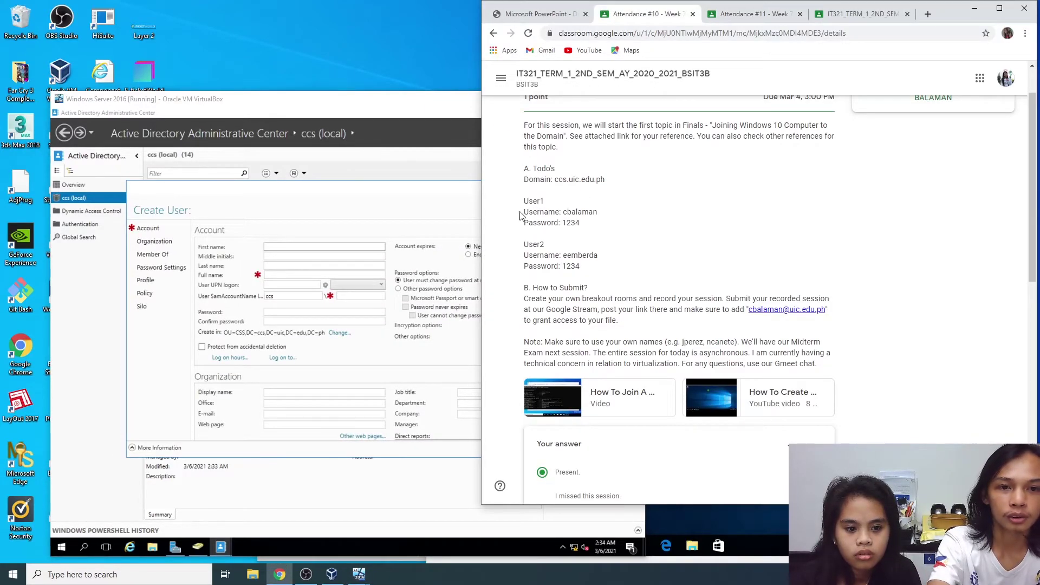
pyautogui.moveTo(526, 198); pyautogui.dragTo(604, 273)
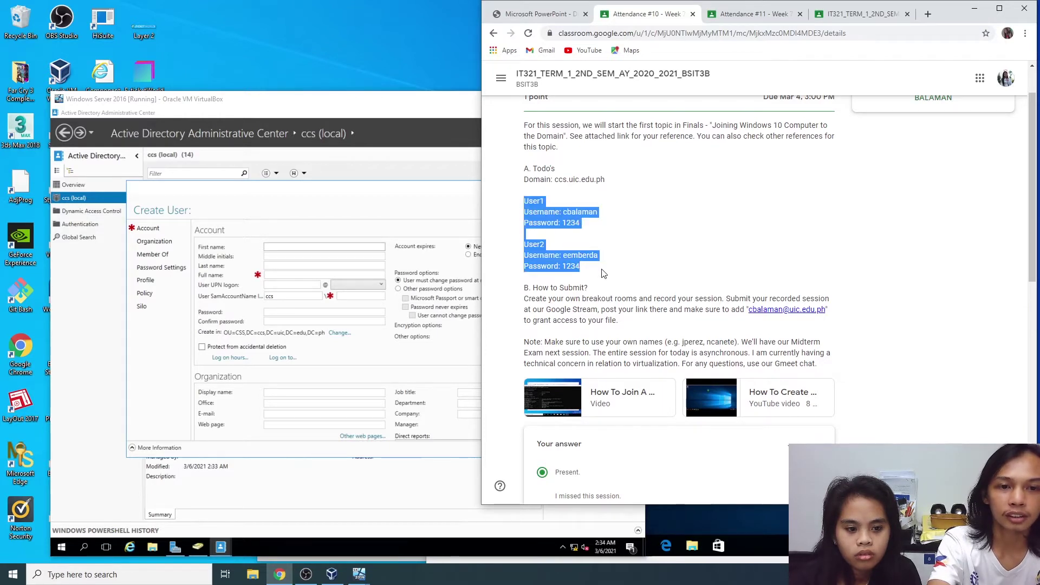
pyautogui.click(609, 262)
# Step: Enter the first user's first name, last name and user logon name
pyautogui.click(324, 248)
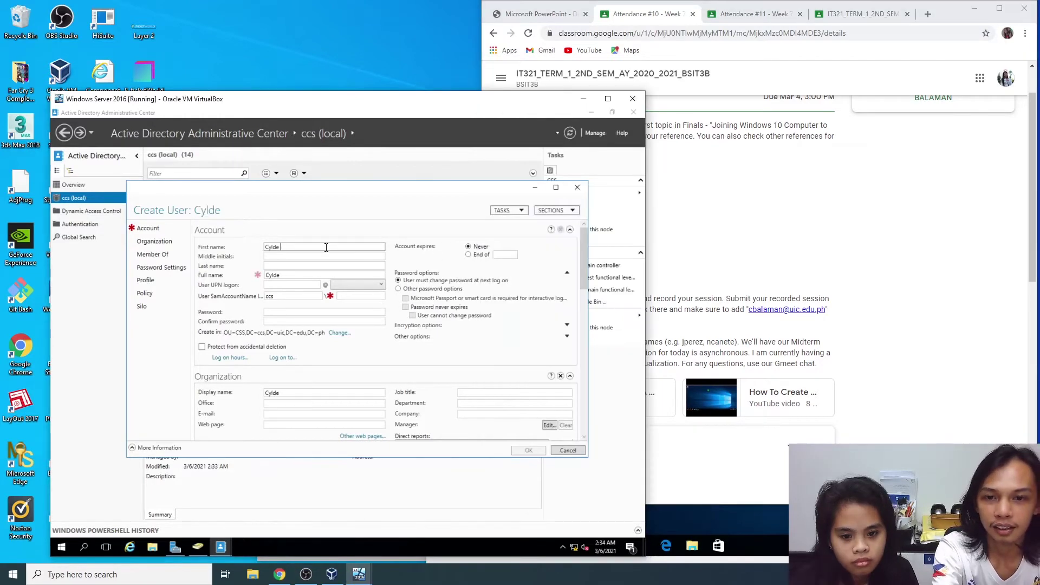
pyautogui.press('Tab')
pyautogui.press('Tab')
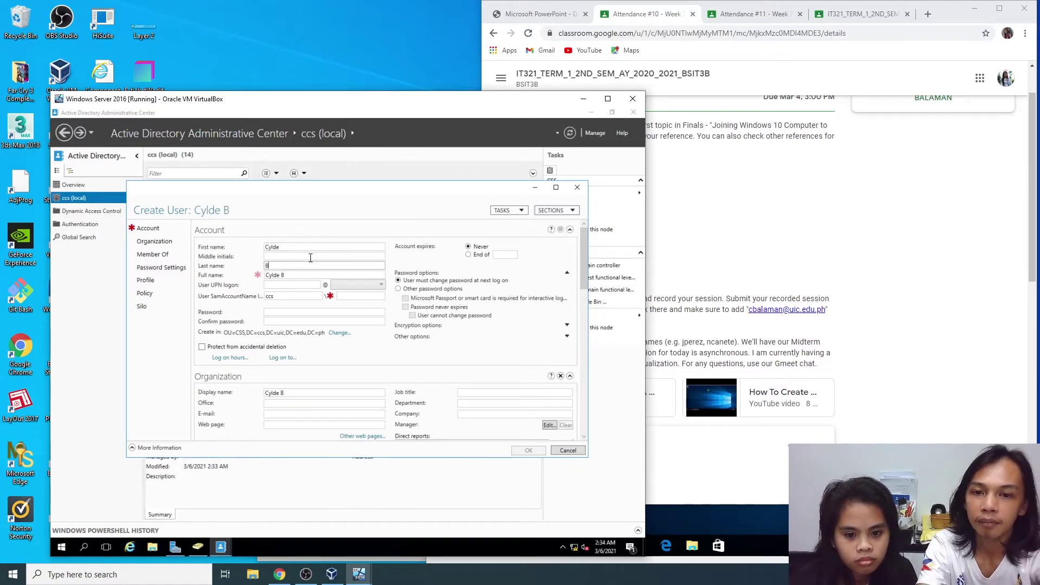
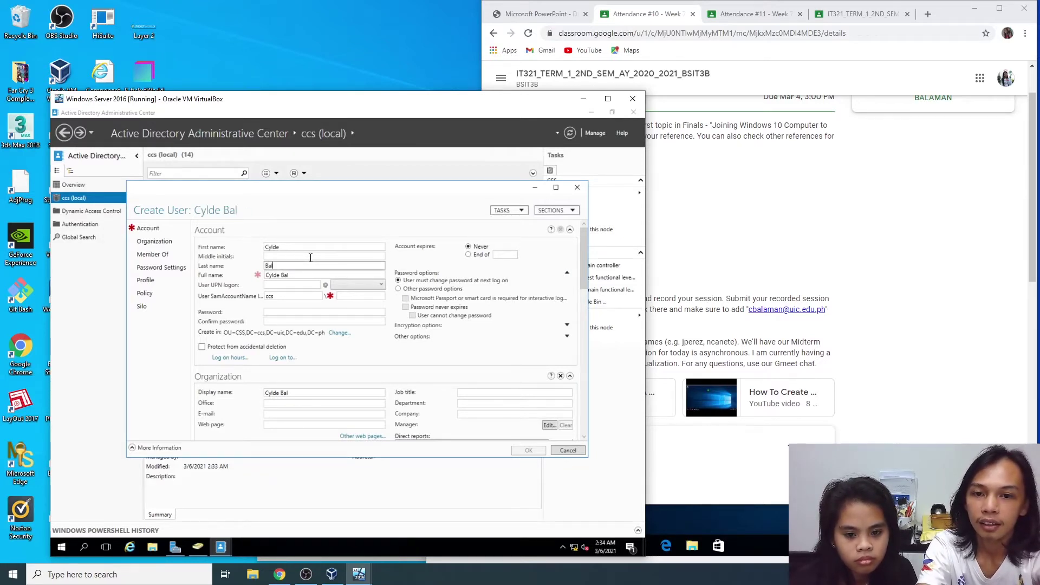
pyautogui.press('Tab')
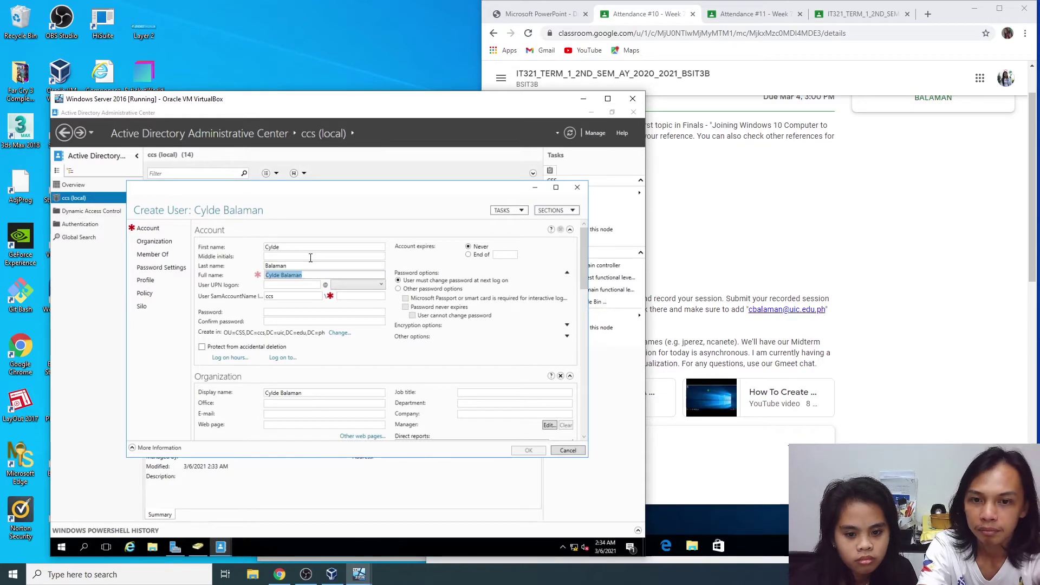
pyautogui.press('Tab')
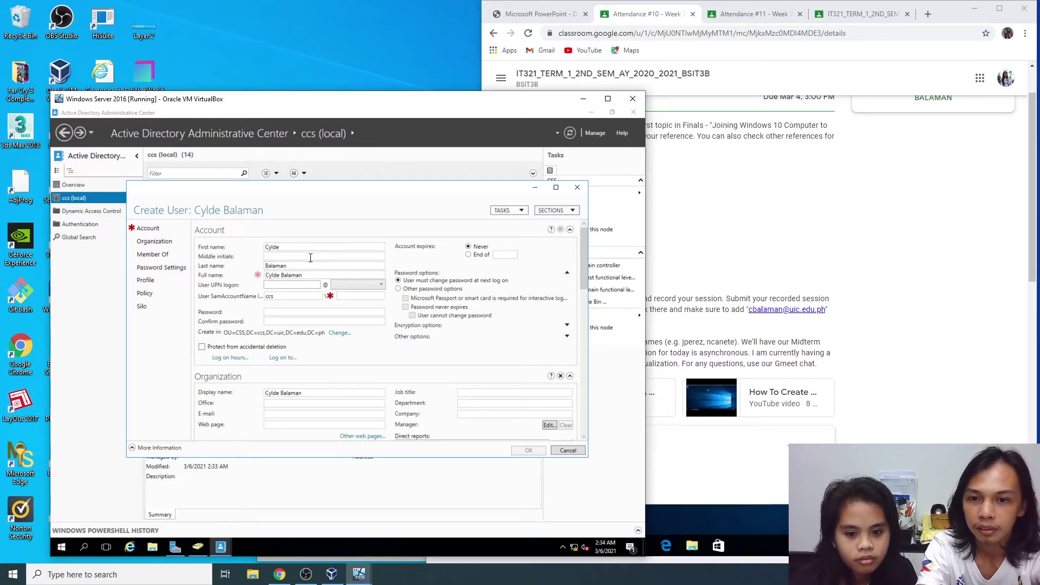
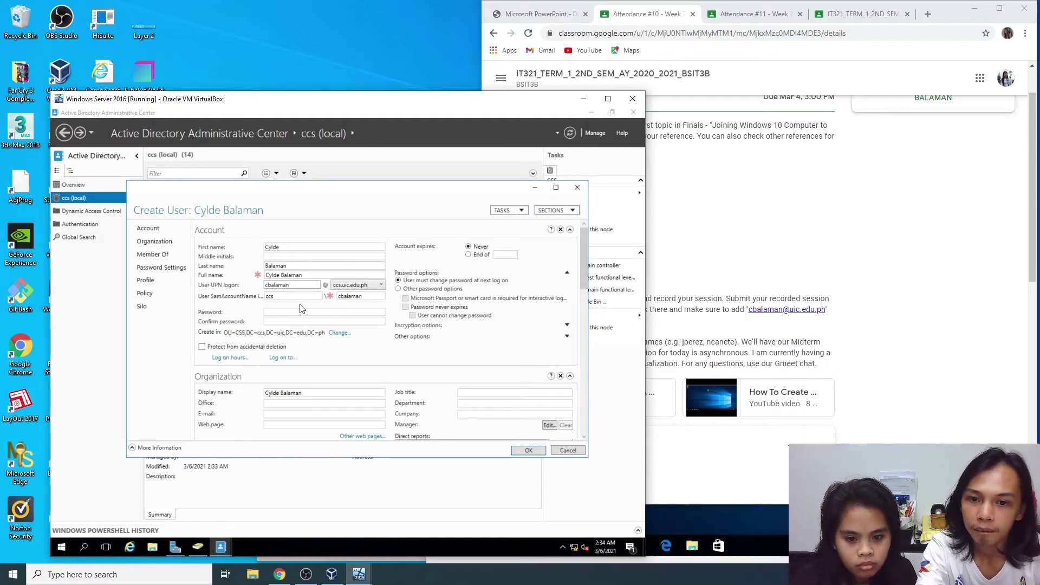
# Step: Enter and confirm the account password, mark Time Restriction Logon, and open the Log on hours grid
pyautogui.click(275, 312)
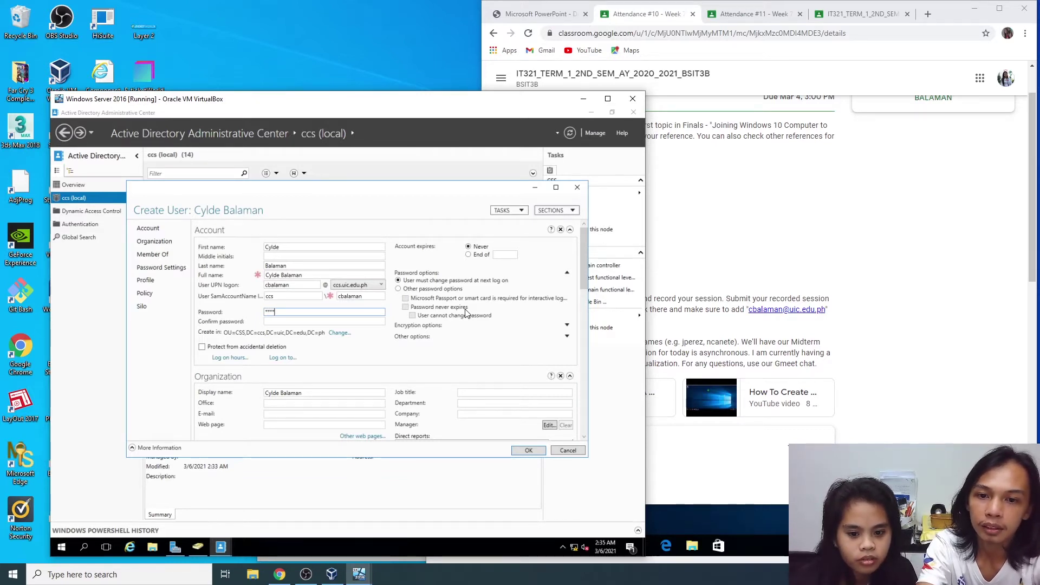
pyautogui.press('Tab')
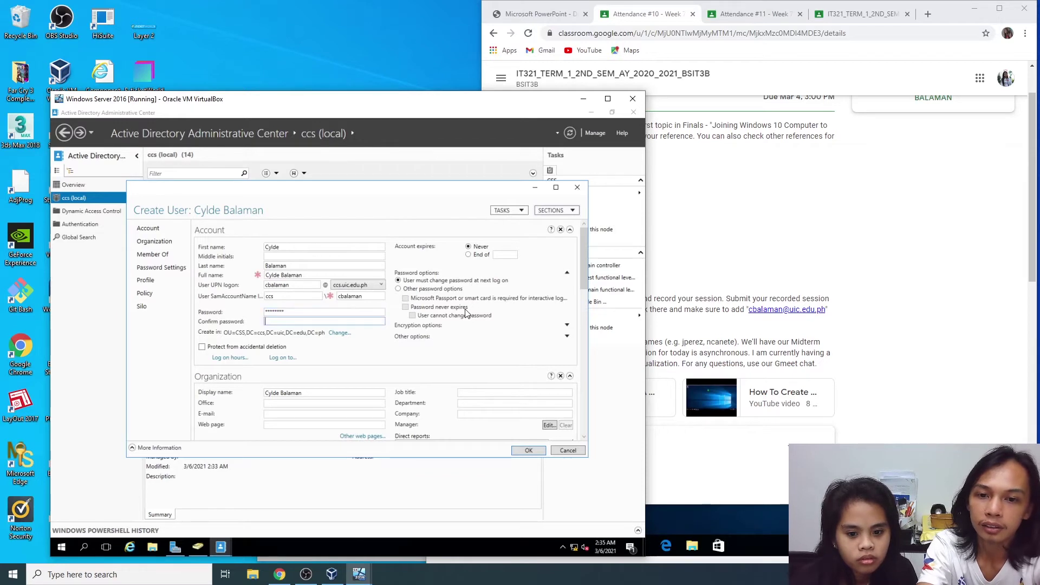
pyautogui.click(720, 54)
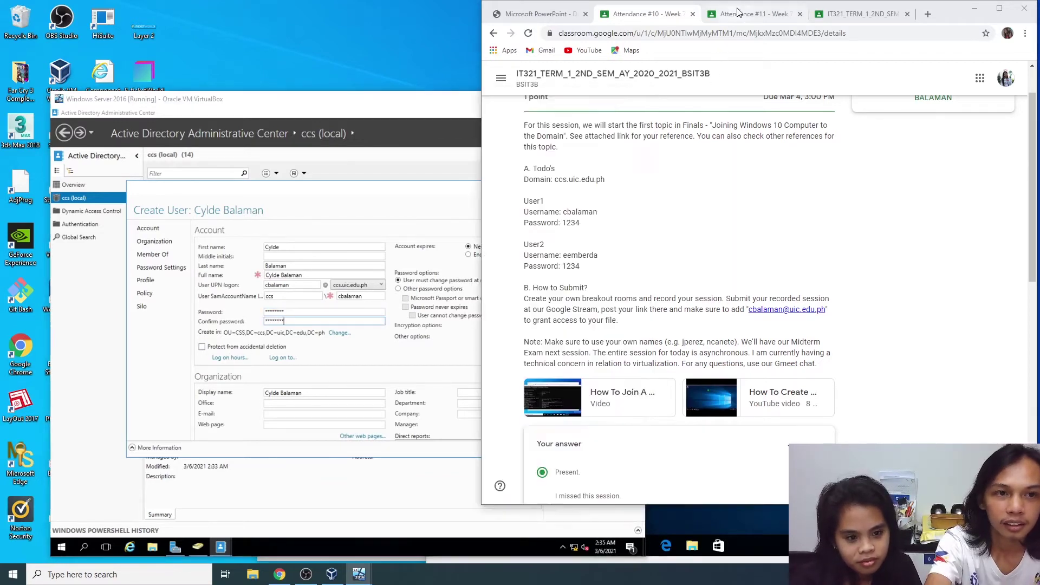
pyautogui.hotkey('ctrl', 'Tab')
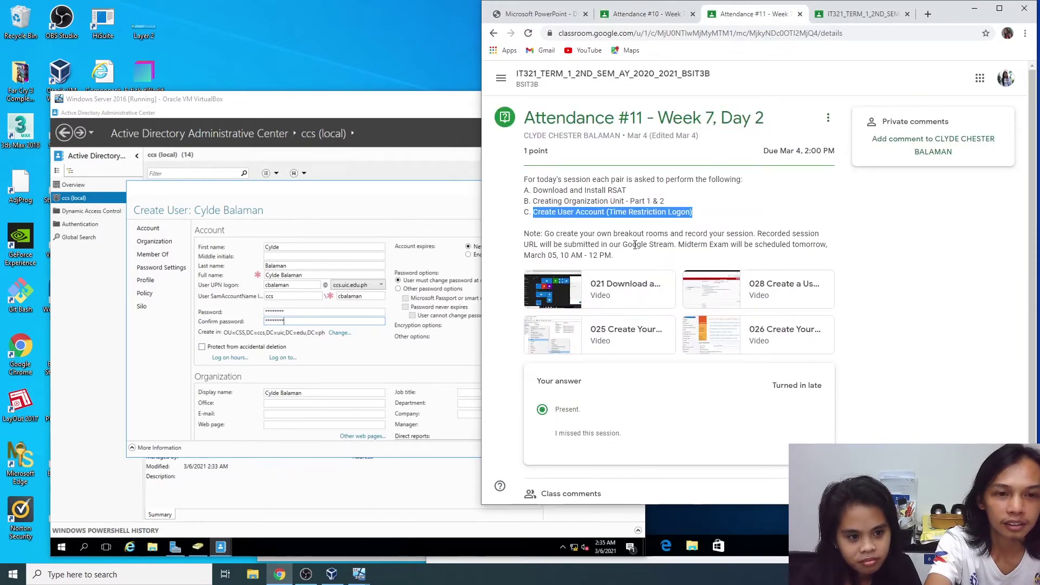
pyautogui.moveTo(609, 213); pyautogui.dragTo(696, 214)
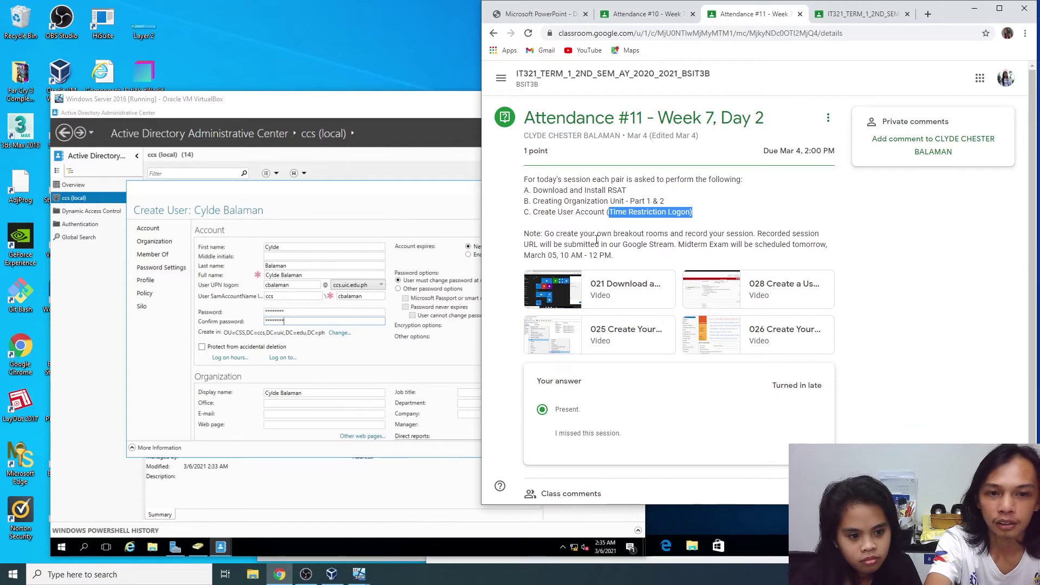
pyautogui.click(228, 358)
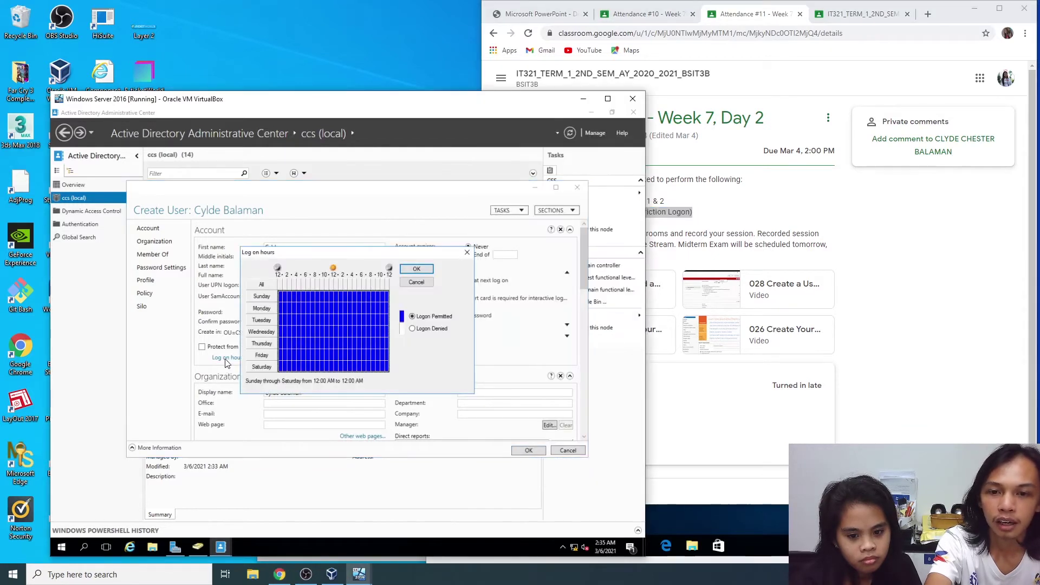
# Step: Deny logon from 12–8 AM and 5 PM–12 AM every day, leaving 8 AM–5 PM permitted
pyautogui.moveTo(374, 255)
pyautogui.mouseDown()
pyautogui.moveTo(368, 264)
pyautogui.moveTo(385, 263)
pyautogui.mouseUp()
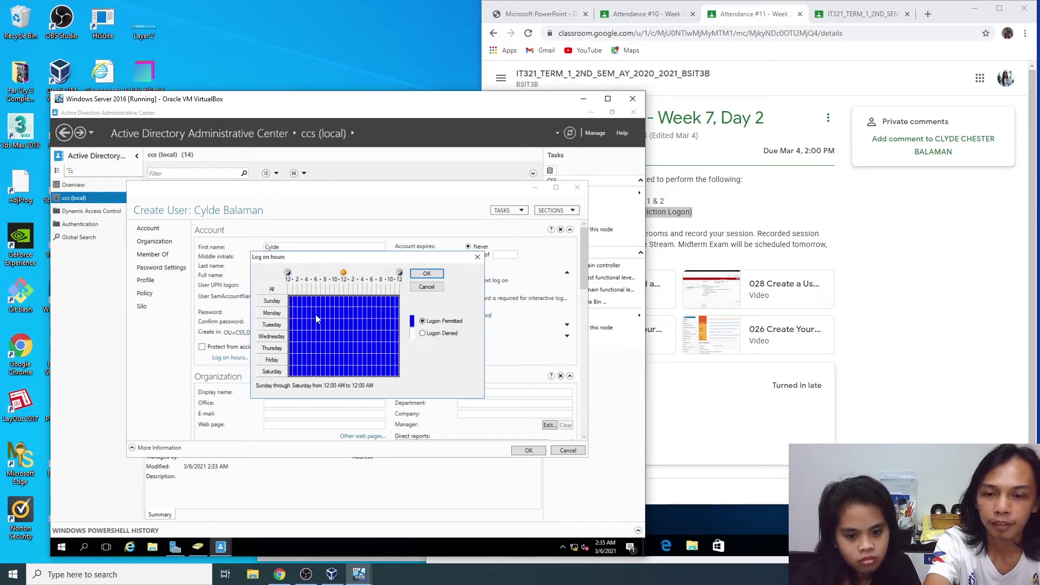
pyautogui.moveTo(291, 301); pyautogui.dragTo(322, 307)
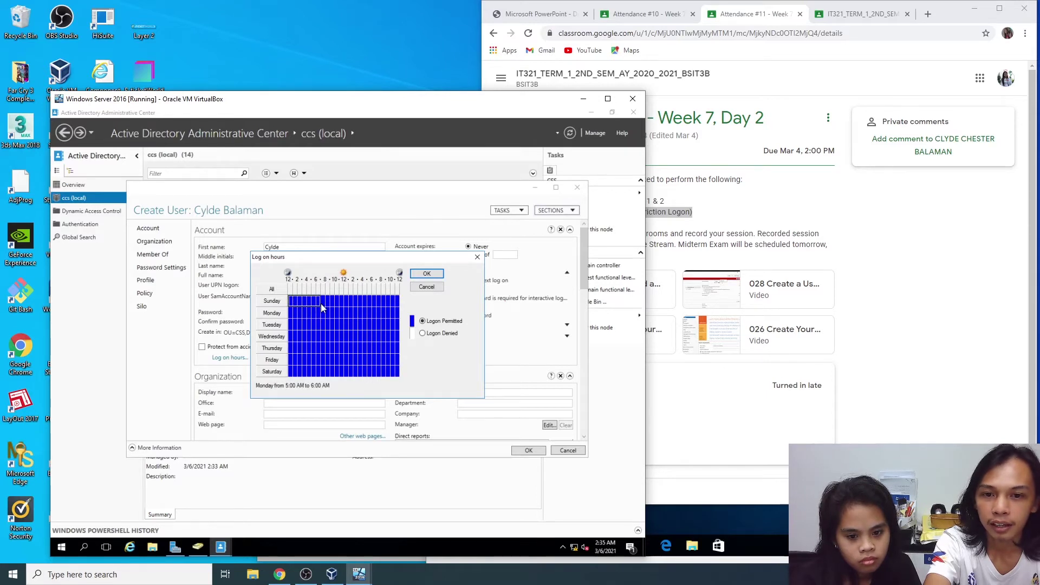
pyautogui.moveTo(291, 289); pyautogui.dragTo(326, 295)
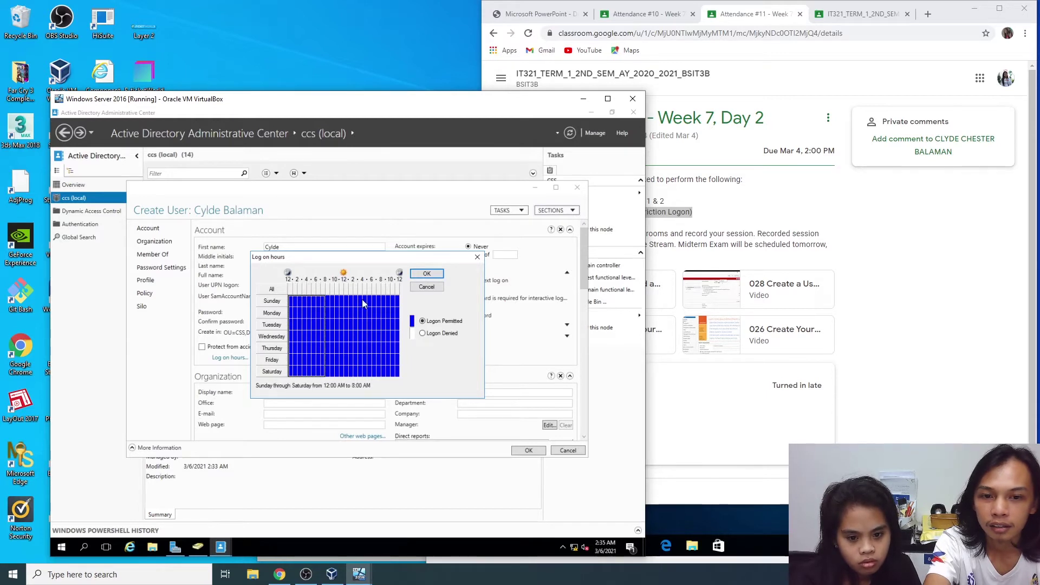
pyautogui.click(423, 333)
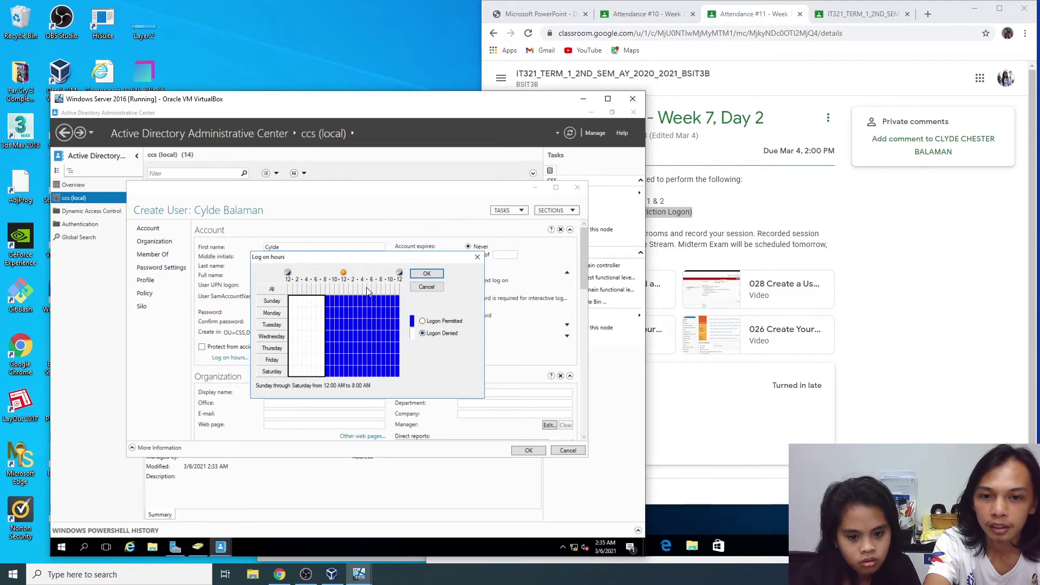
pyautogui.moveTo(370, 295); pyautogui.dragTo(398, 373)
pyautogui.click(423, 333)
pyautogui.click(360, 325)
pyautogui.moveTo(365, 293); pyautogui.dragTo(326, 293)
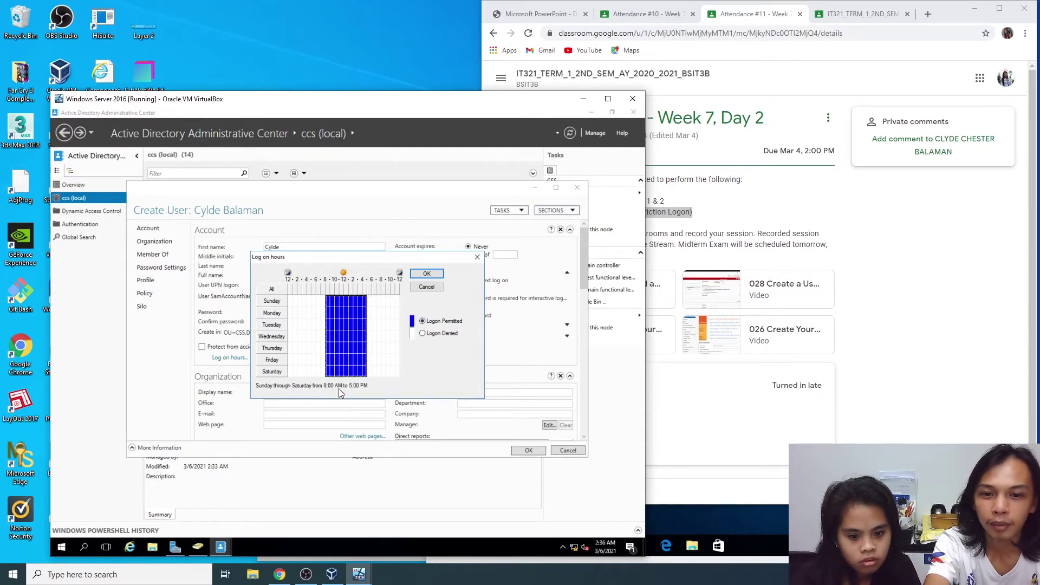
pyautogui.click(427, 274)
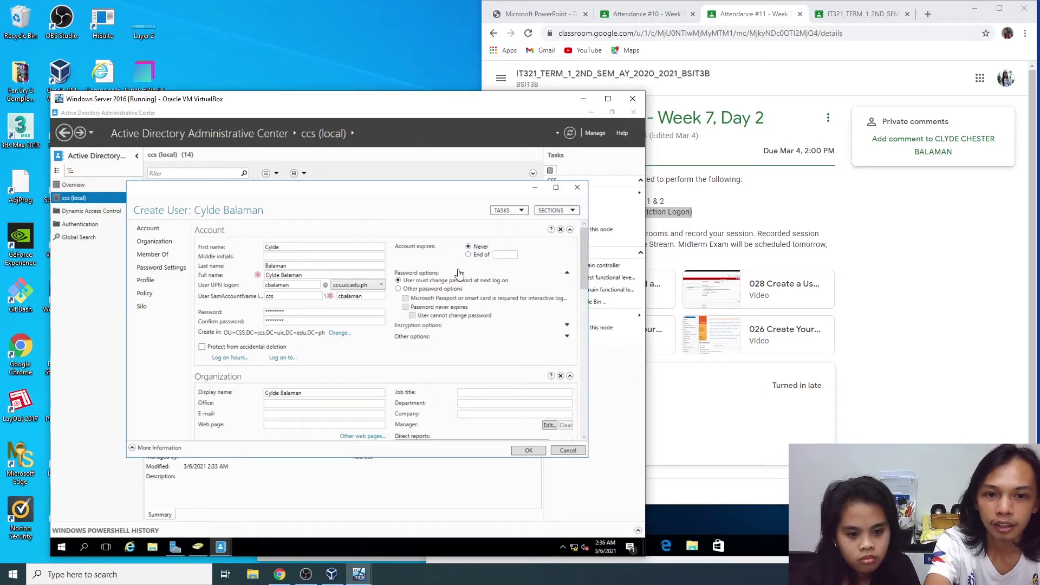
# Step: Set the password to never expire and create the user
pyautogui.click(399, 288)
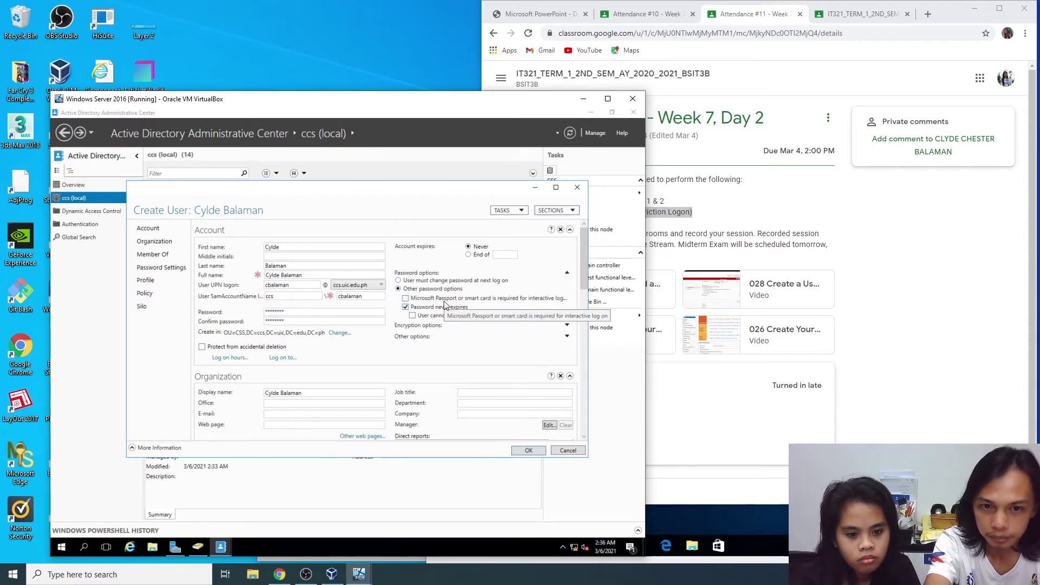
pyautogui.scroll(-5, 432, 332)
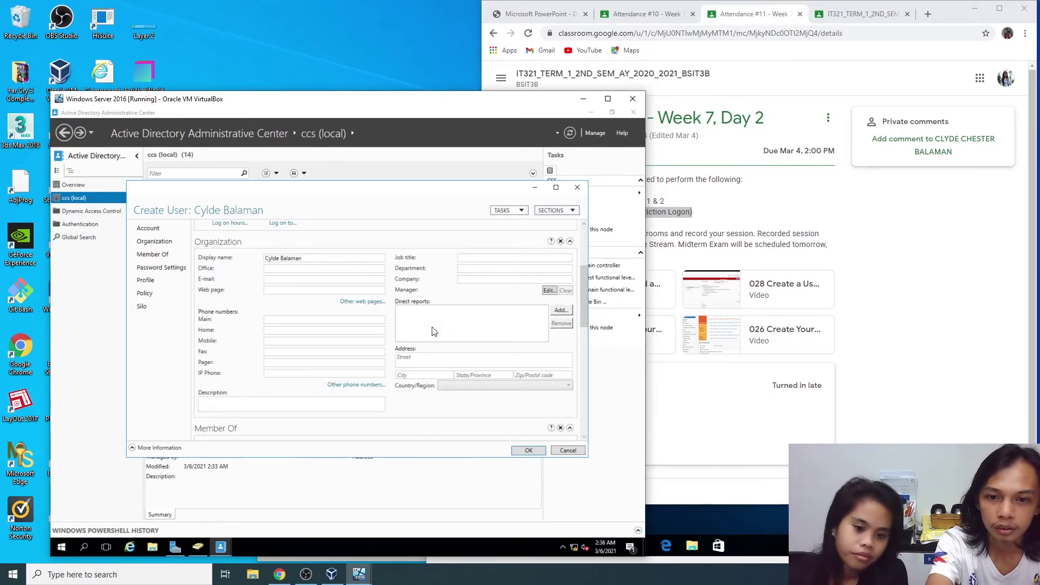
pyautogui.scroll(5, 487, 368)
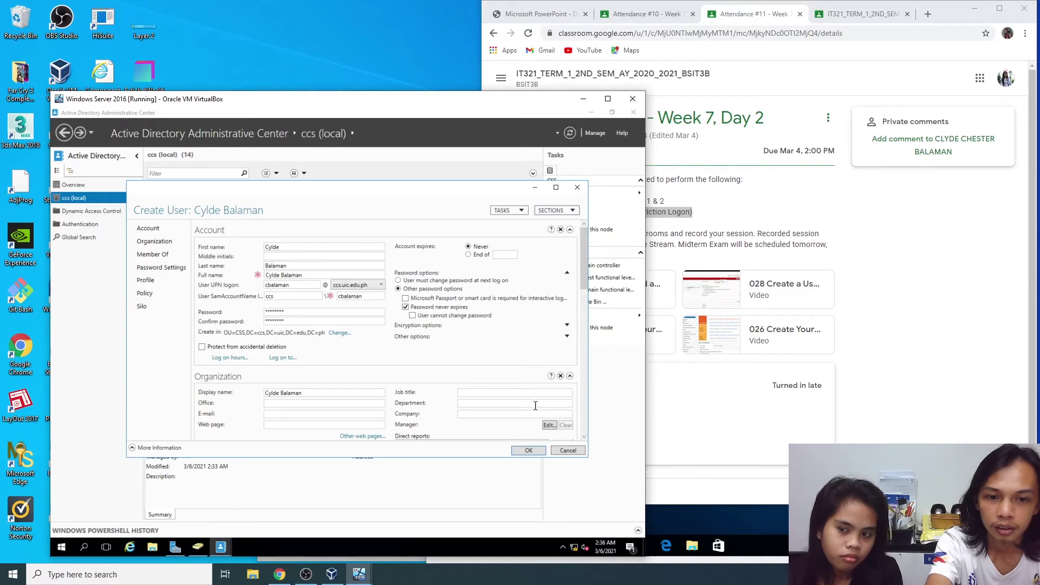
pyautogui.click(531, 451)
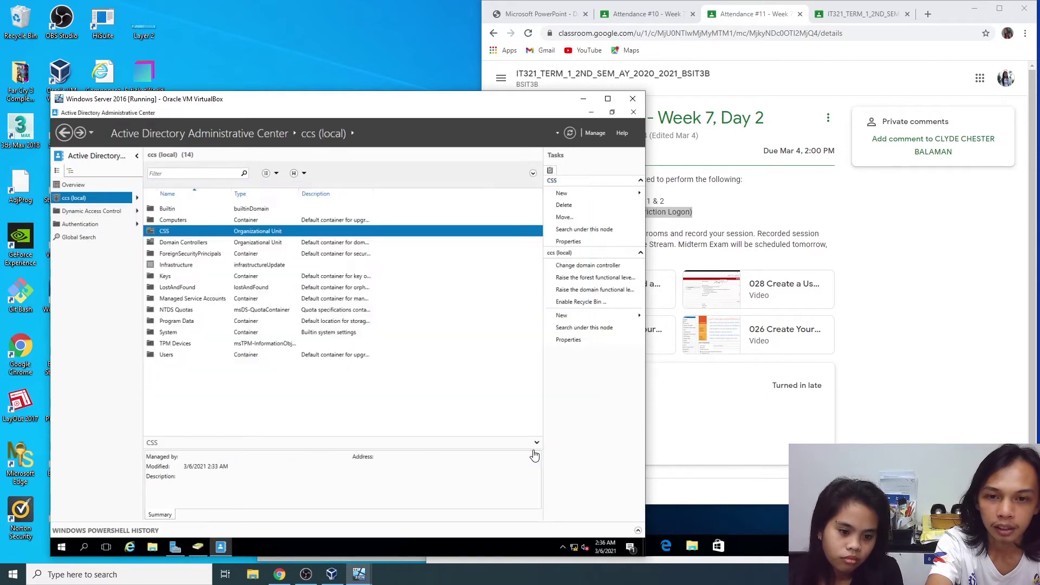
# Step: Check the new user inside the CSS OU, then return to the ccs (local) list and select CSS
pyautogui.doubleClick(168, 231)
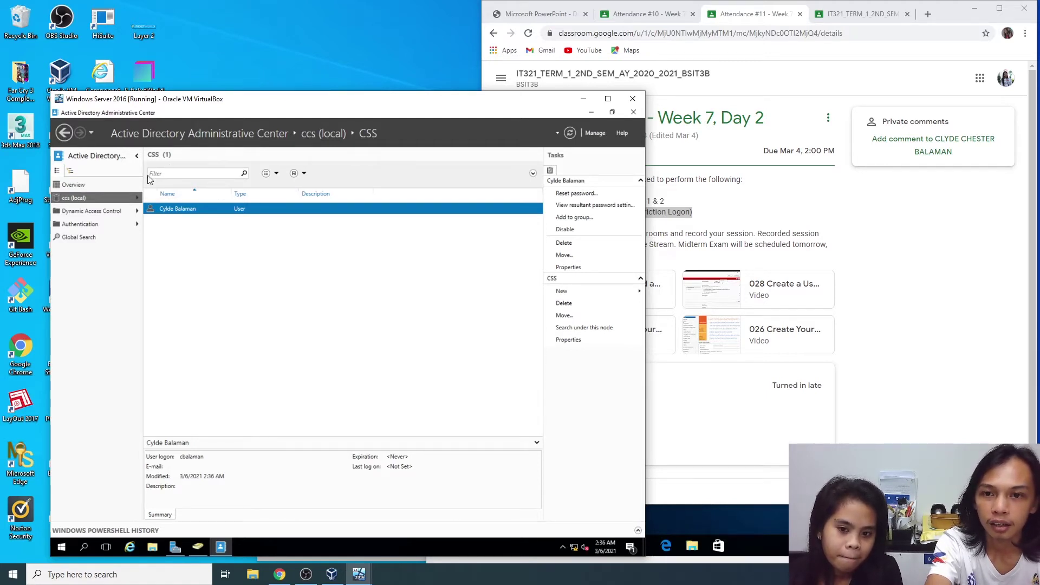
pyautogui.rightClick(69, 201)
pyautogui.click(75, 200)
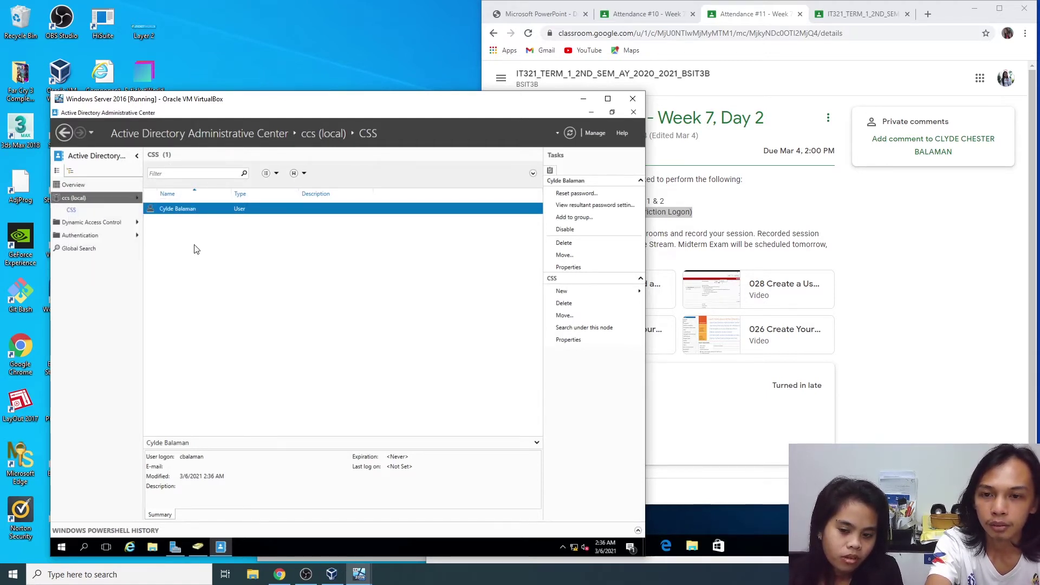
pyautogui.click(77, 202)
pyautogui.click(162, 231)
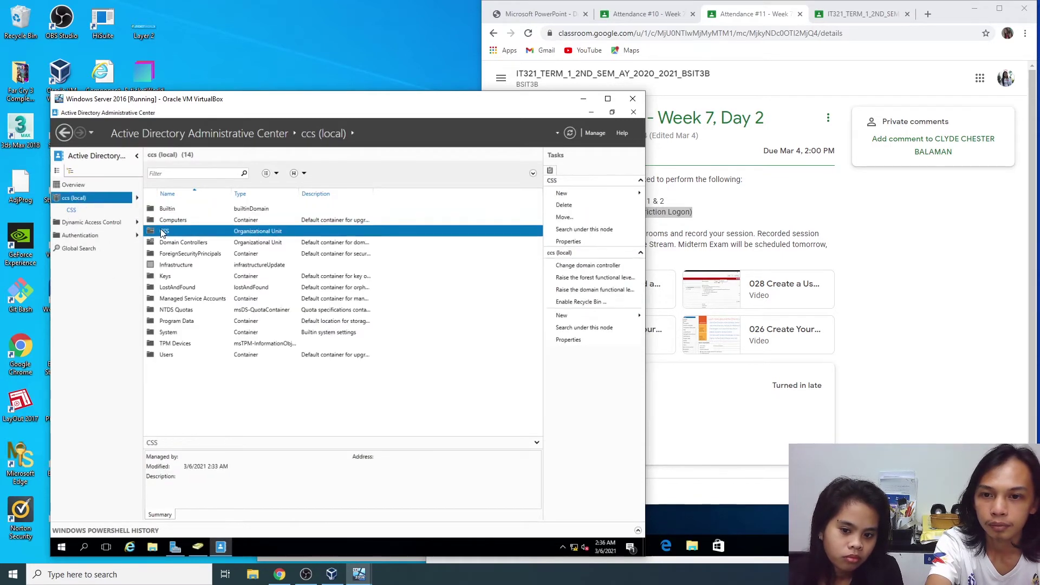
# Step: Start creating a second user in CSS and check the Attendance #10 credentials list
pyautogui.rightClick(161, 230)
pyautogui.moveTo(222, 236)
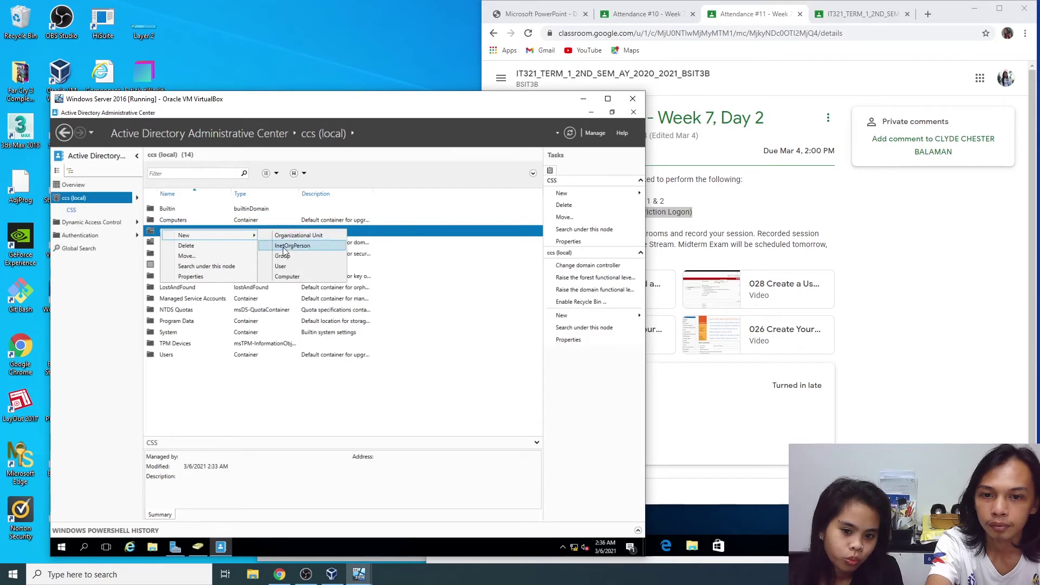
pyautogui.click(289, 268)
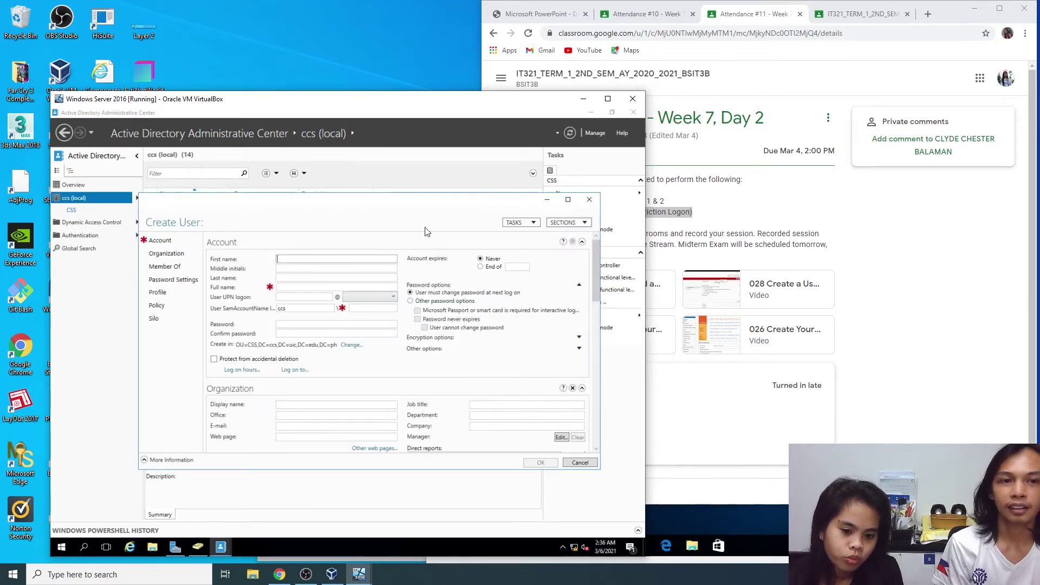
pyautogui.click(752, 19)
pyautogui.click(644, 14)
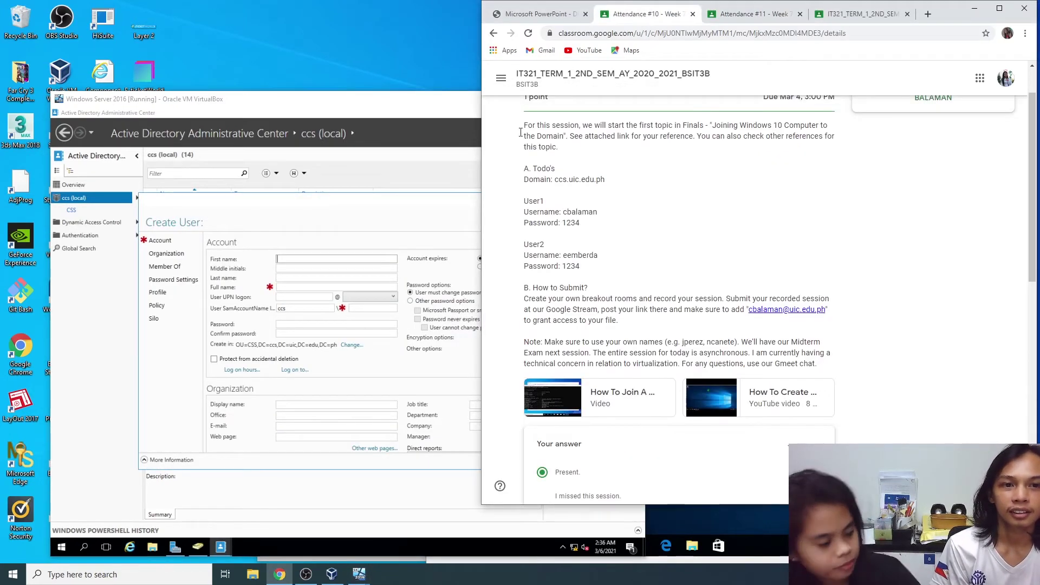
pyautogui.click(302, 258)
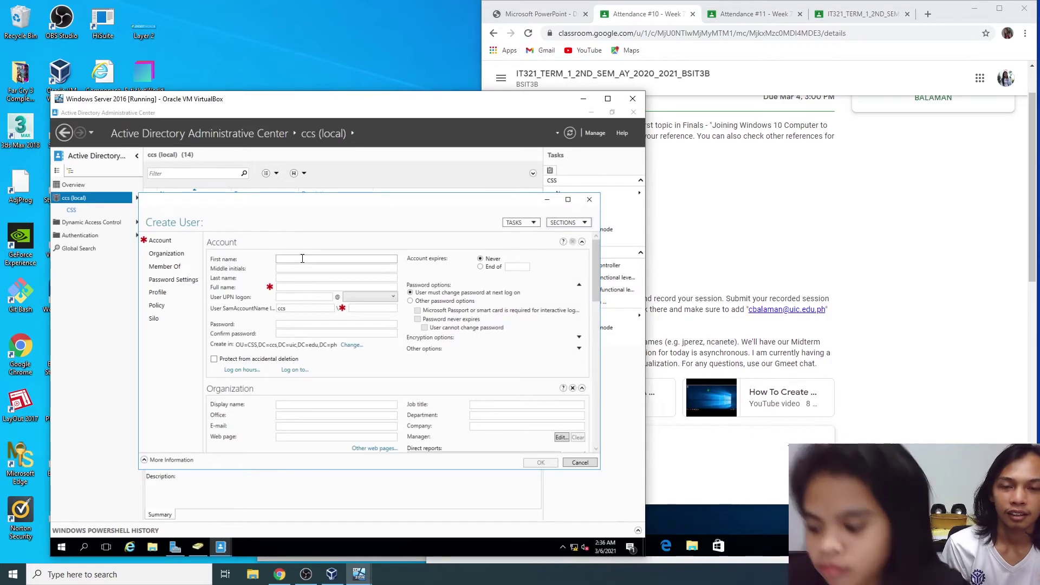
# Step: Enter the second user's first and last names
pyautogui.click(289, 259)
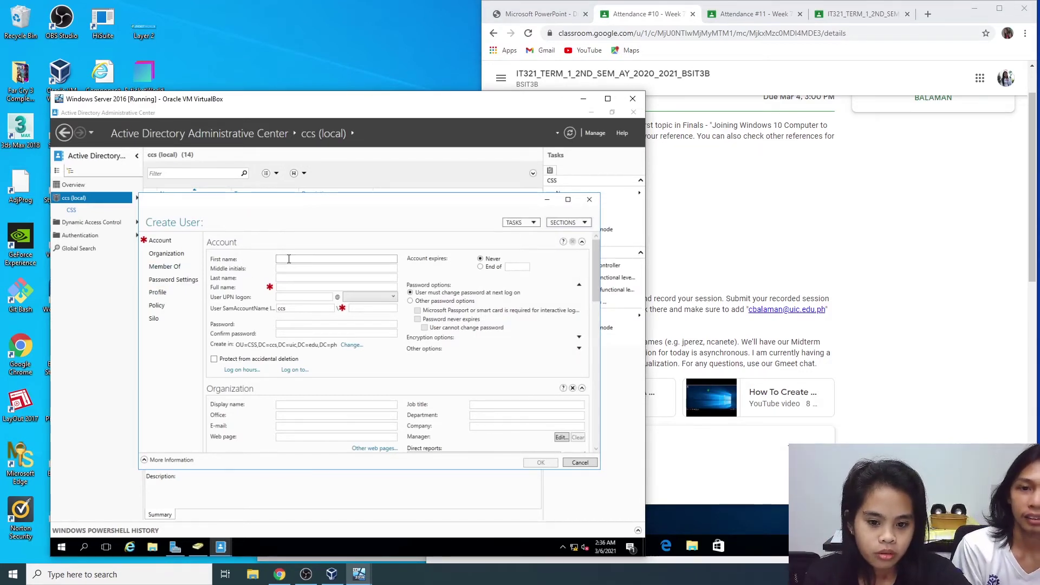
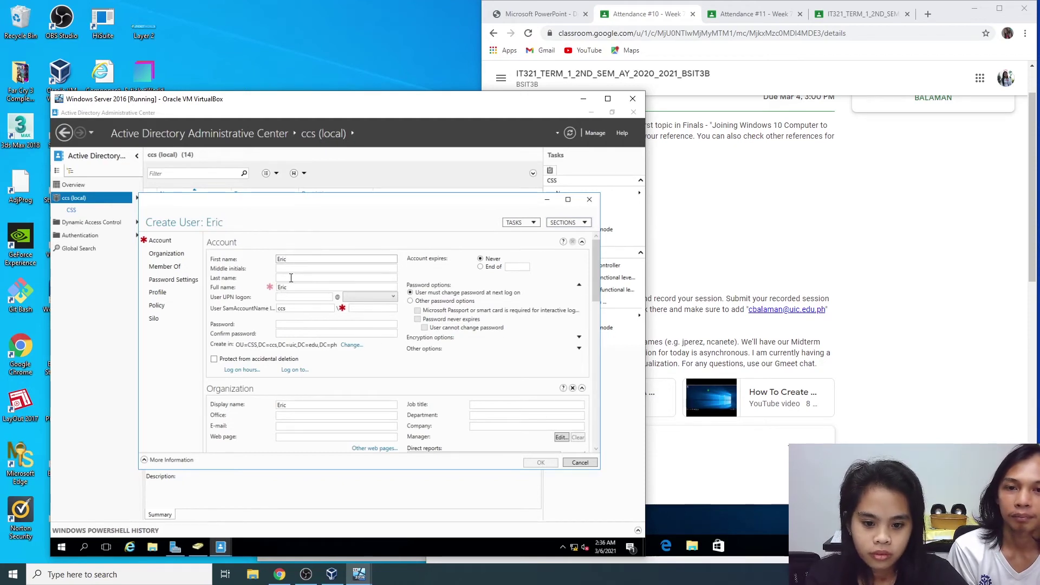
pyautogui.click(291, 278)
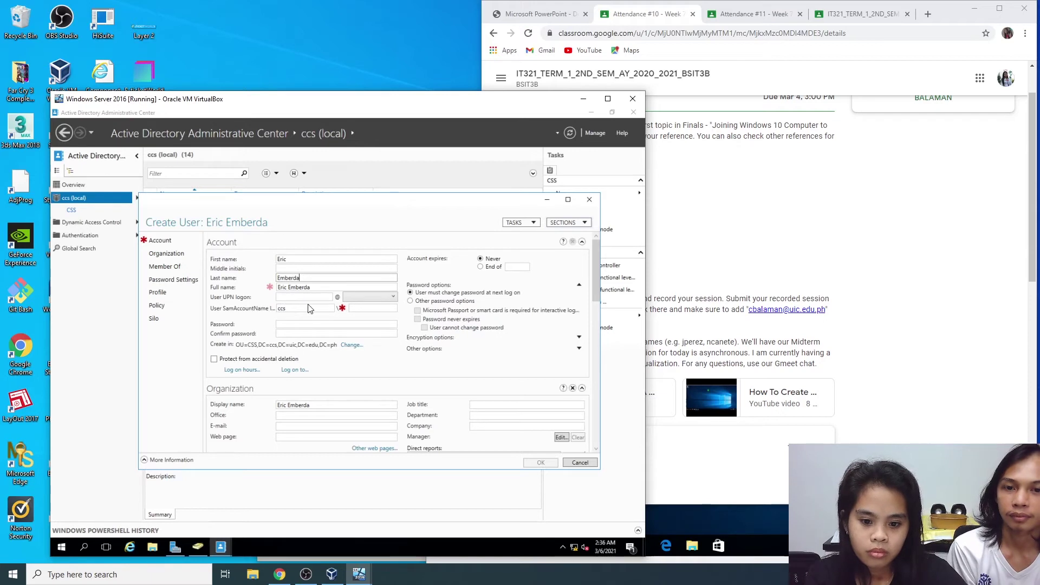
# Step: Fill in the user logon name, enter and confirm the password, and open Log on hours
pyautogui.click(300, 323)
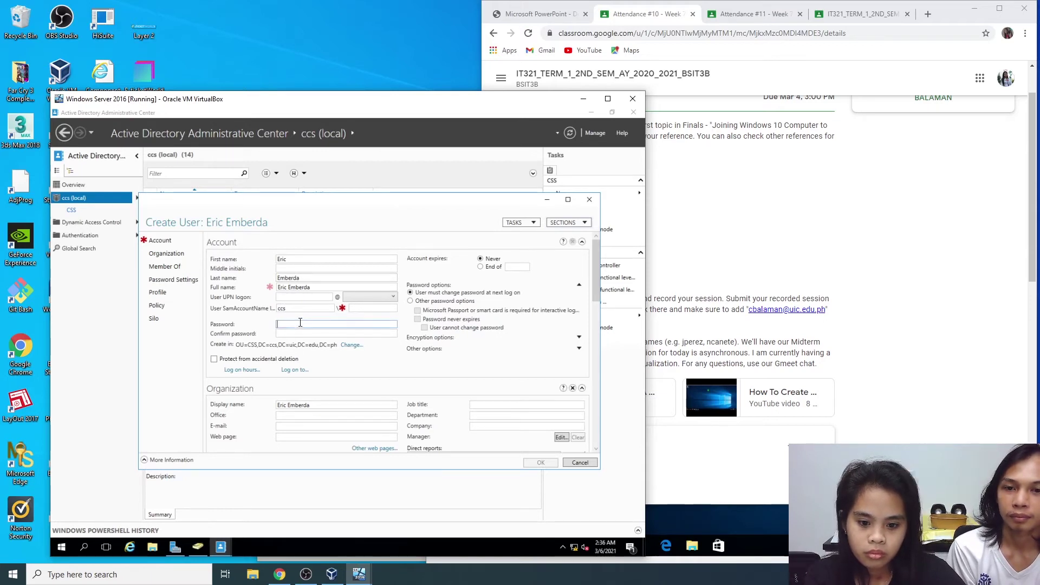
pyautogui.click(302, 296)
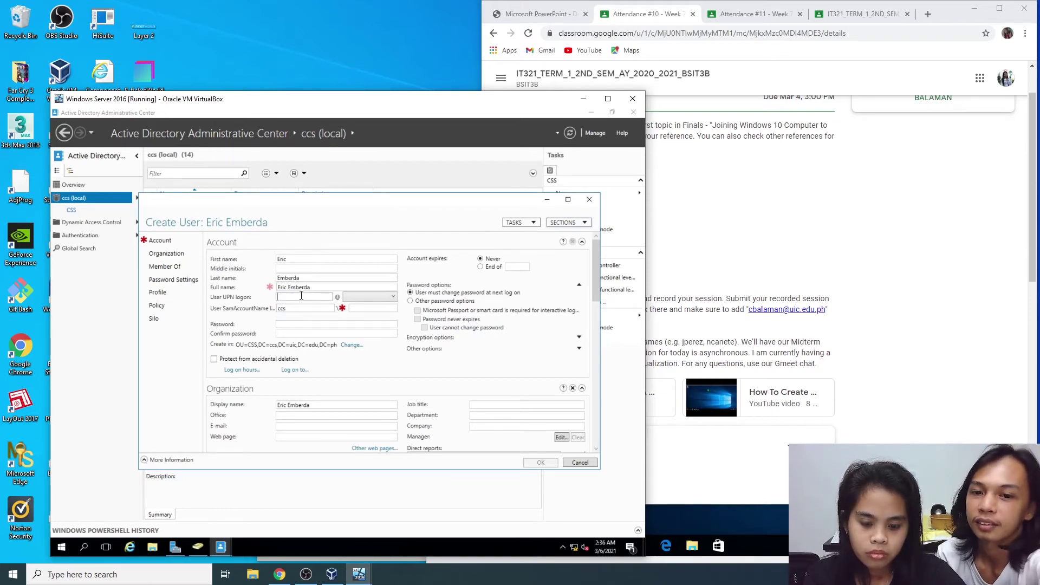
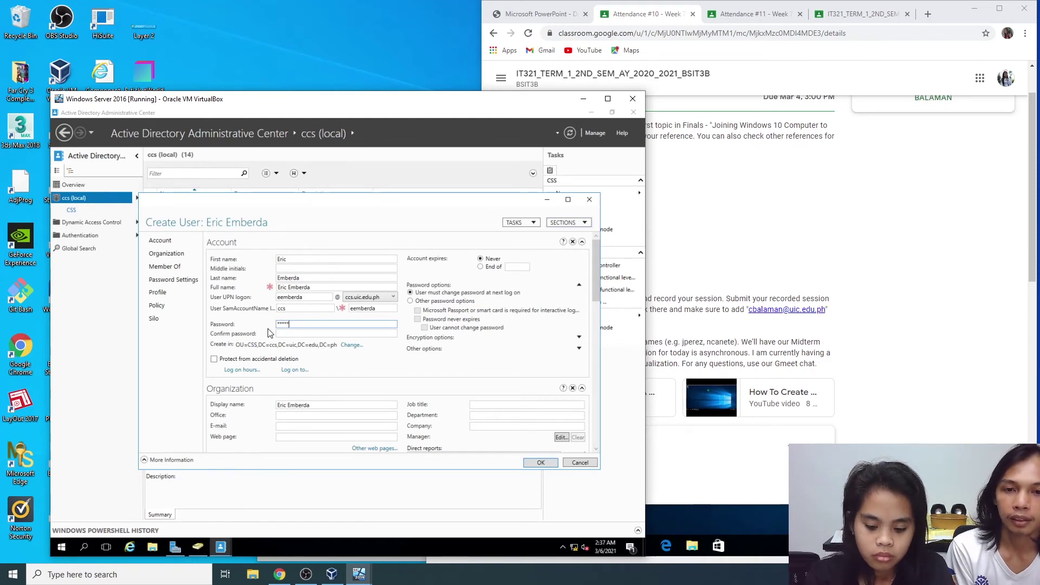
pyautogui.press('Tab')
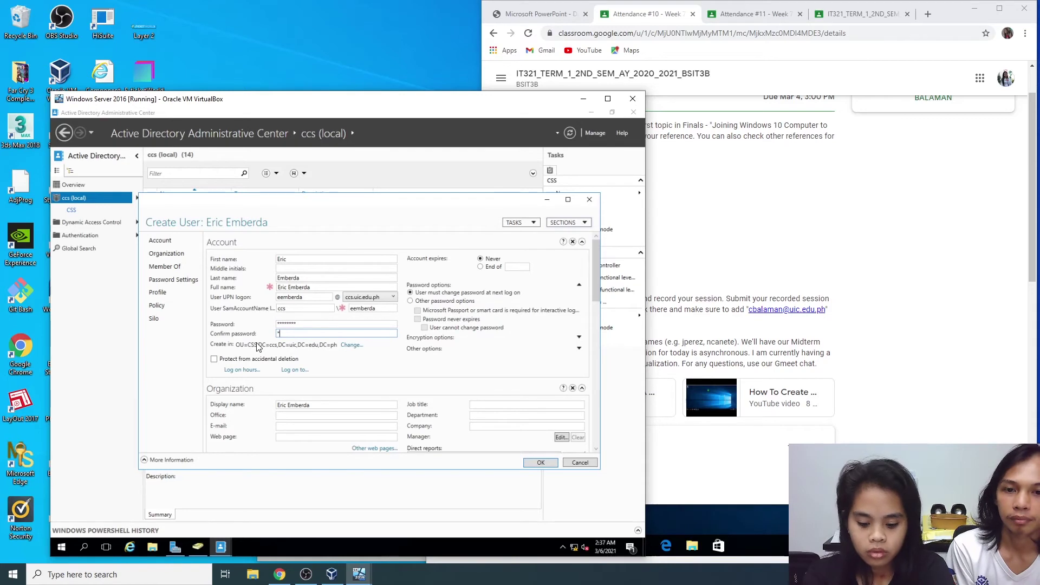
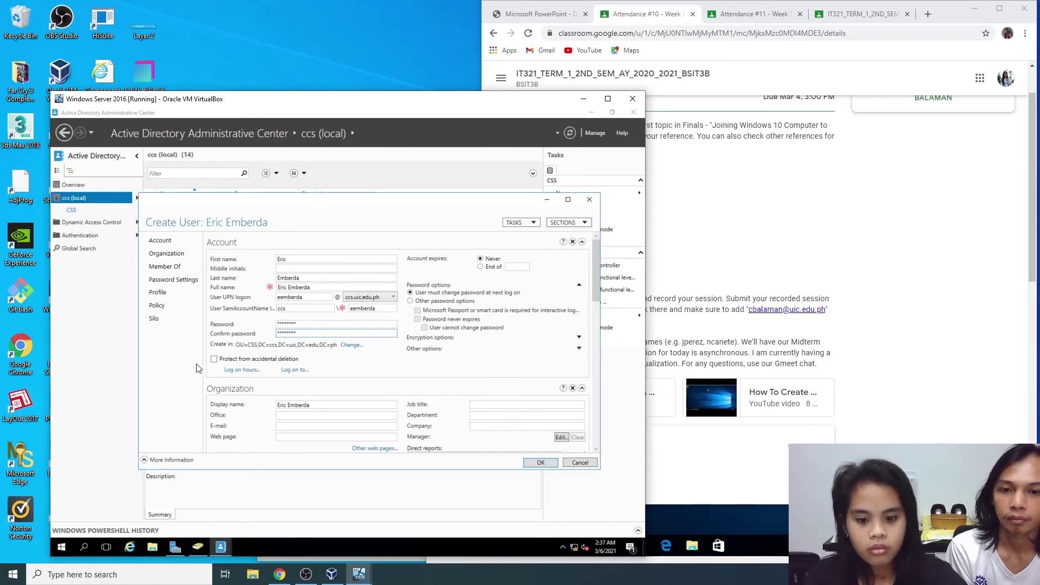
pyautogui.click(242, 371)
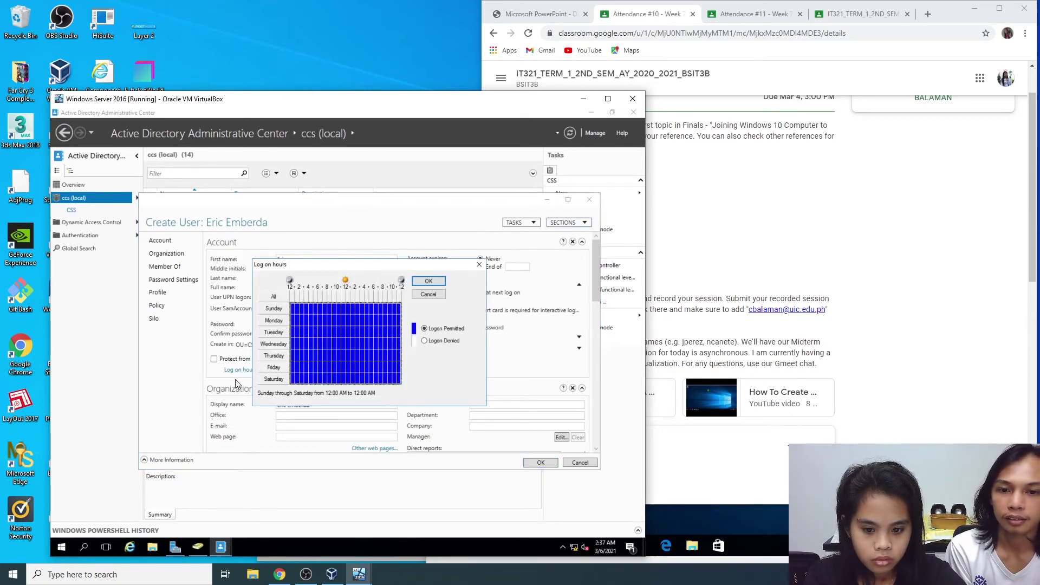
# Step: Deny logon 12–8 AM and 5 PM–12 AM Sunday through Saturday, keeping 8 AM–5 PM allowed, and confirm
pyautogui.click(293, 309)
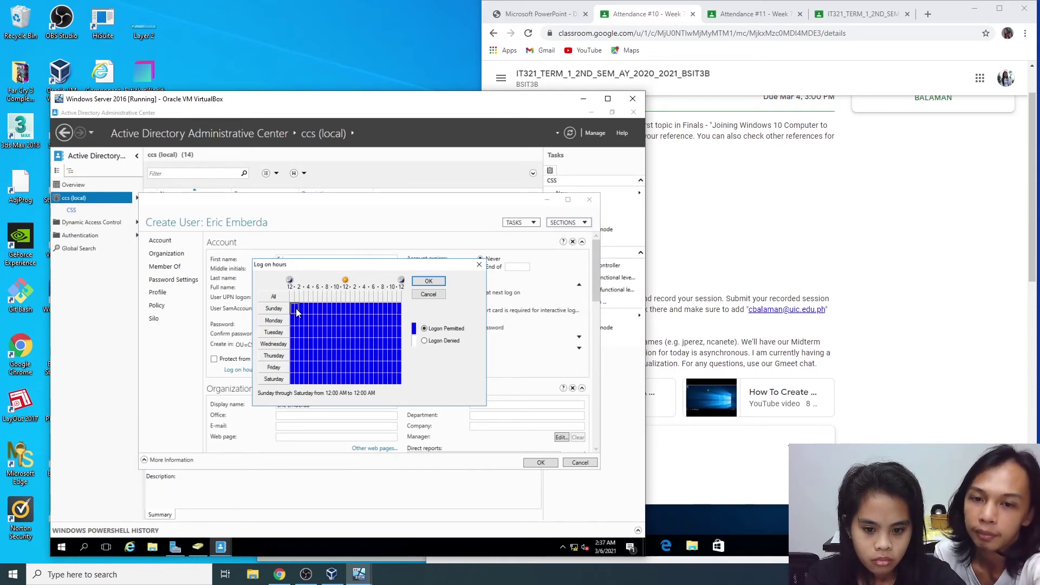
pyautogui.click(274, 297)
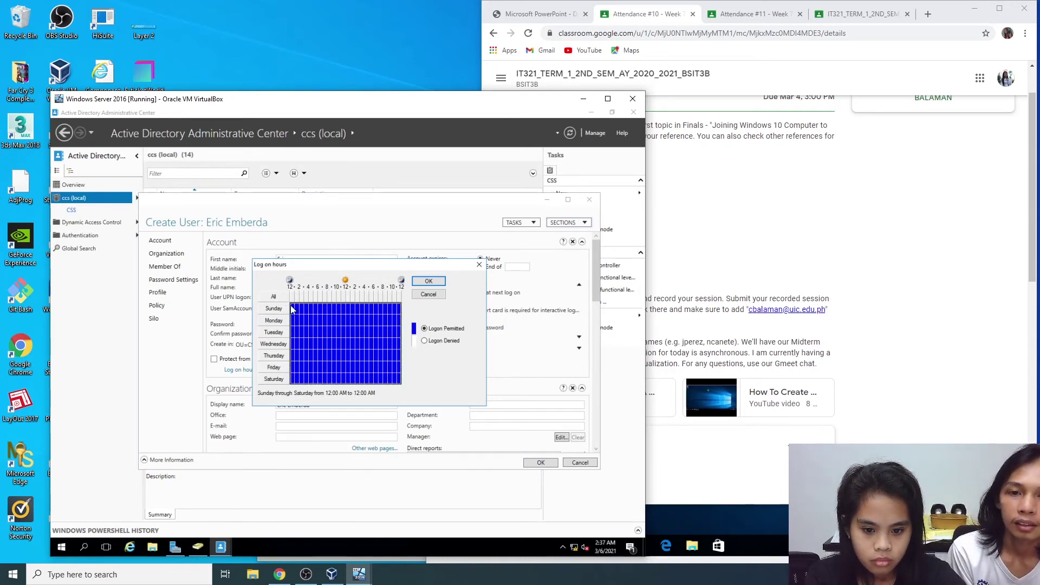
pyautogui.moveTo(293, 296); pyautogui.dragTo(325, 304)
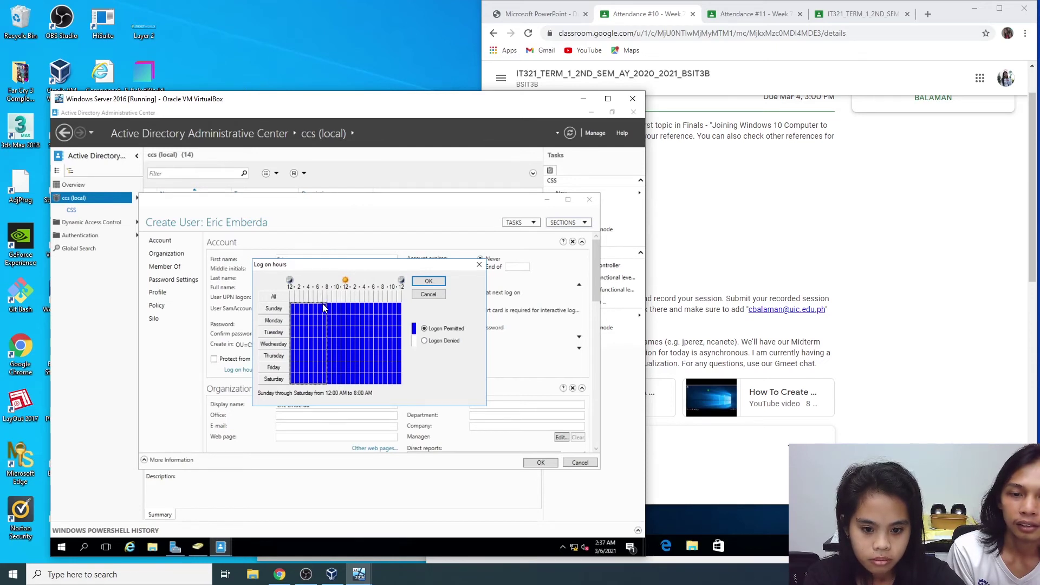
pyautogui.click(425, 341)
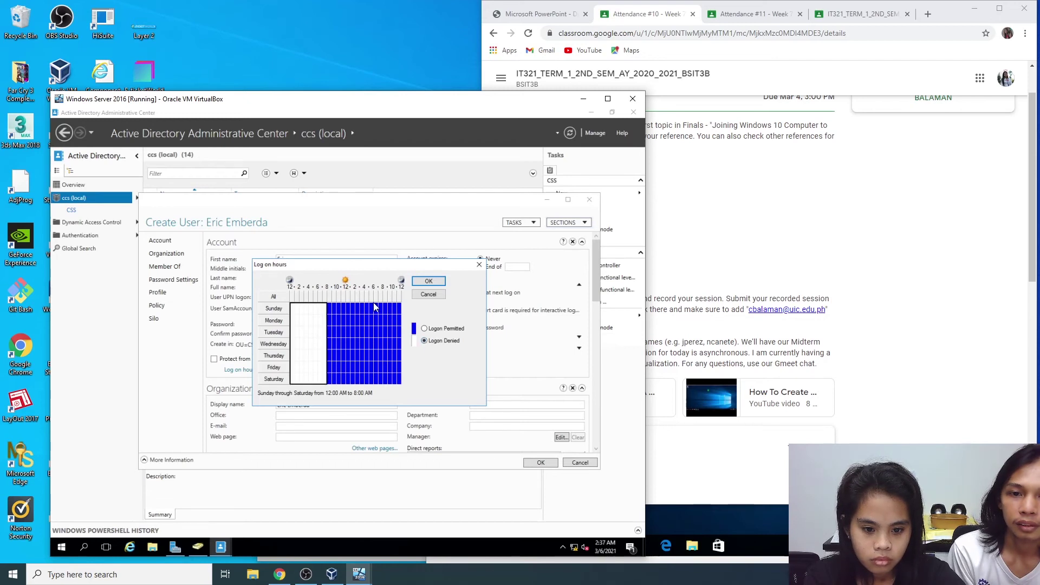
pyautogui.moveTo(373, 309); pyautogui.dragTo(370, 303)
pyautogui.moveTo(372, 296); pyautogui.dragTo(401, 301)
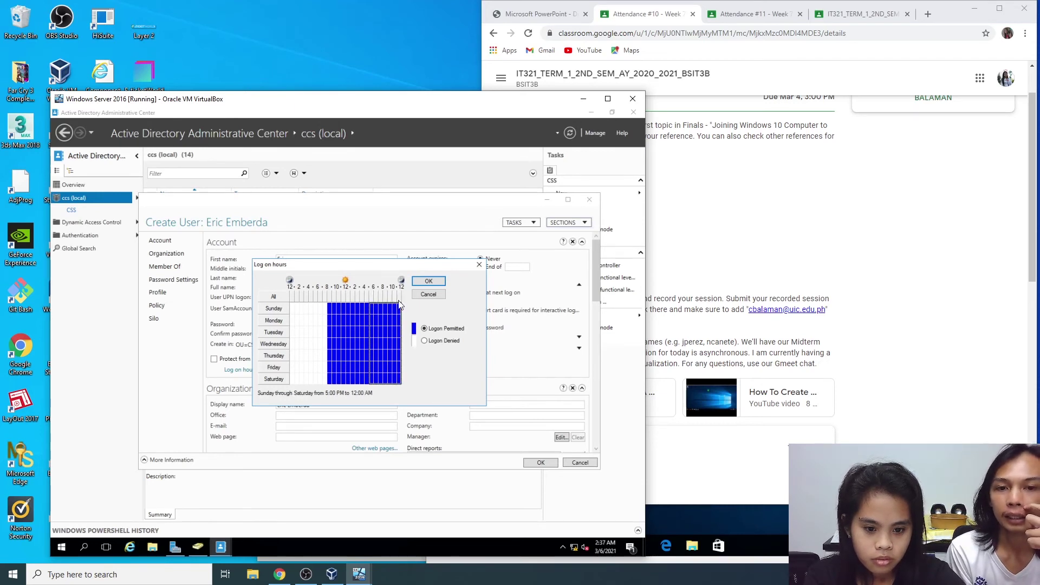
pyautogui.click(425, 341)
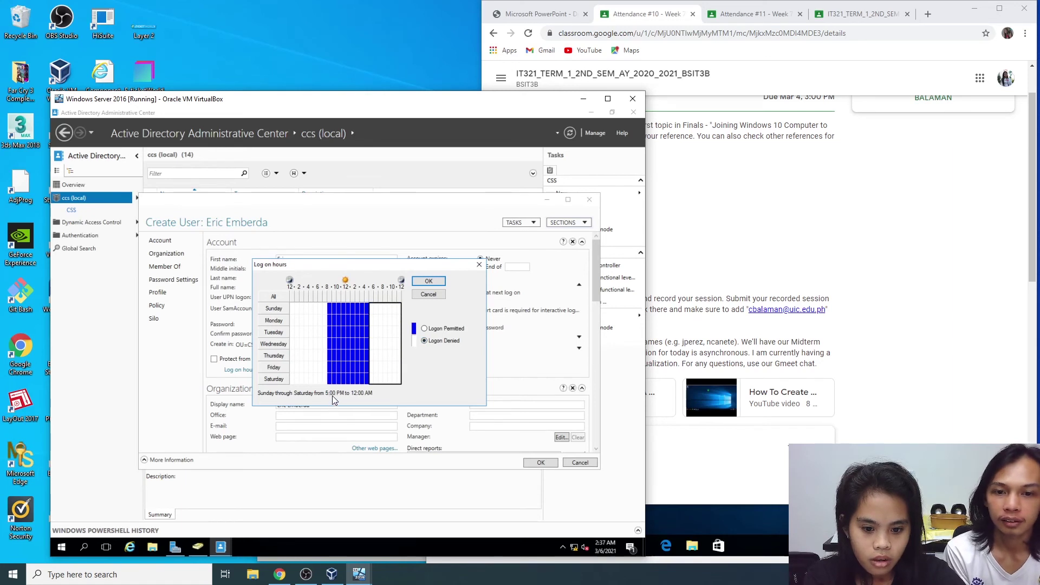
pyautogui.moveTo(328, 299); pyautogui.dragTo(369, 297)
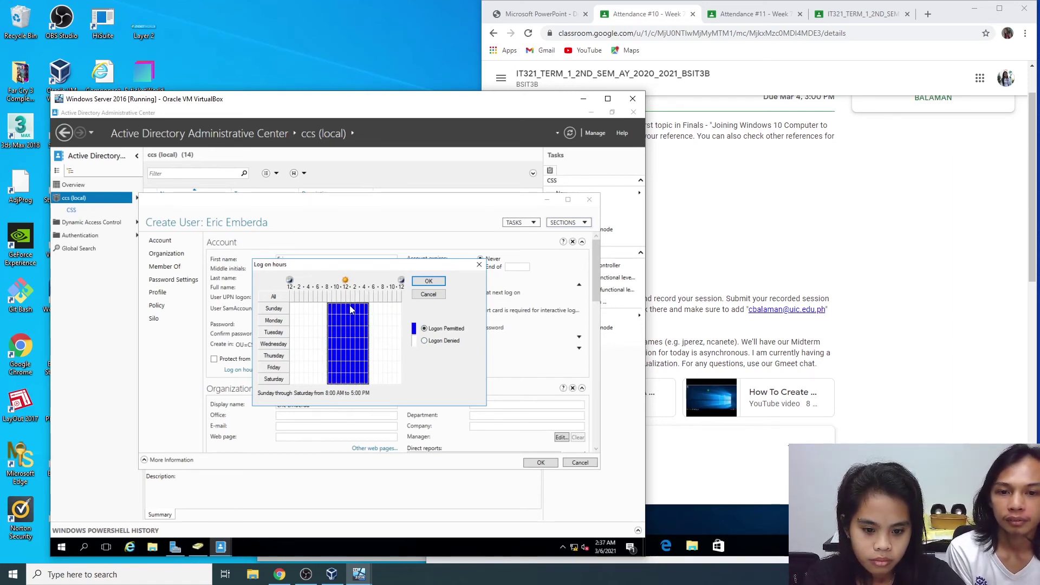
pyautogui.click(432, 281)
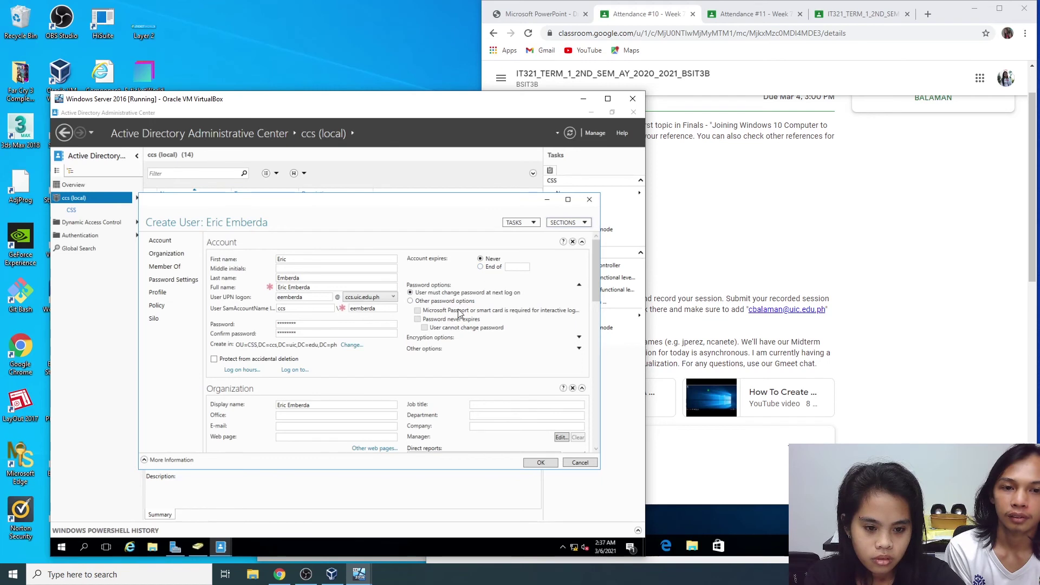
# Step: Create the user with Password never expires, then open CSS to confirm its two users
pyautogui.click(420, 301)
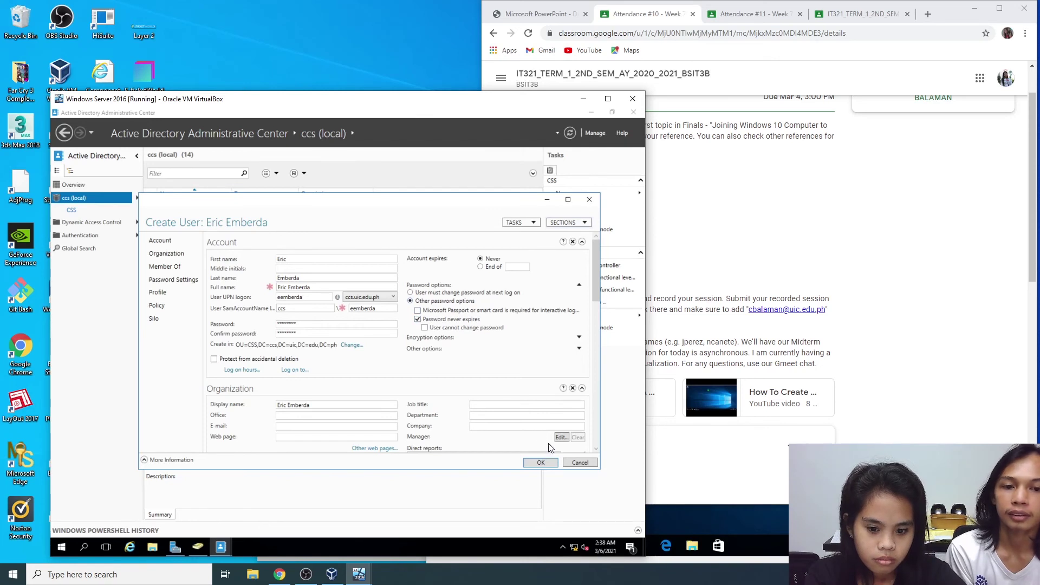
pyautogui.click(539, 463)
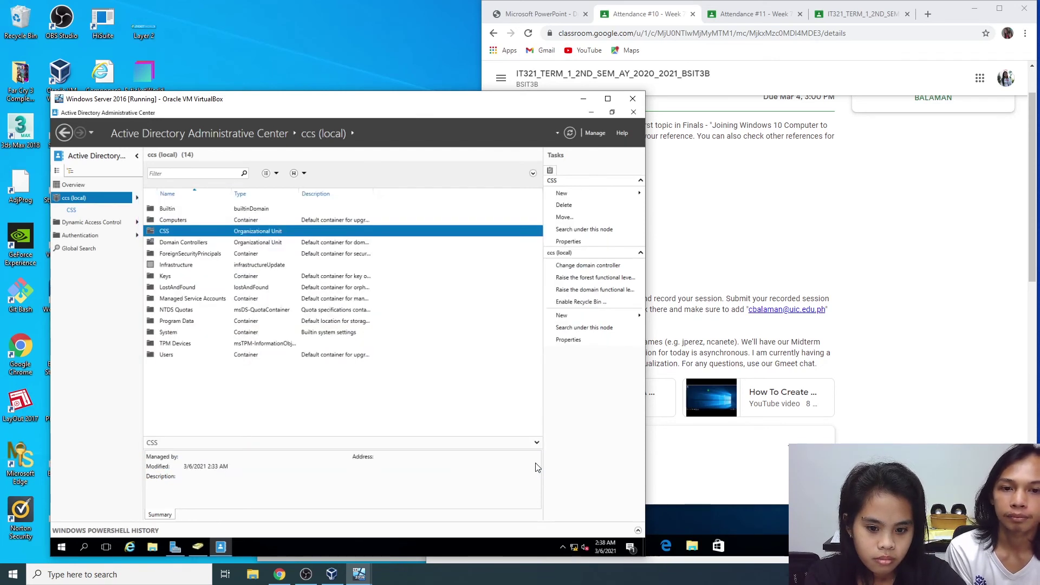
pyautogui.doubleClick(190, 232)
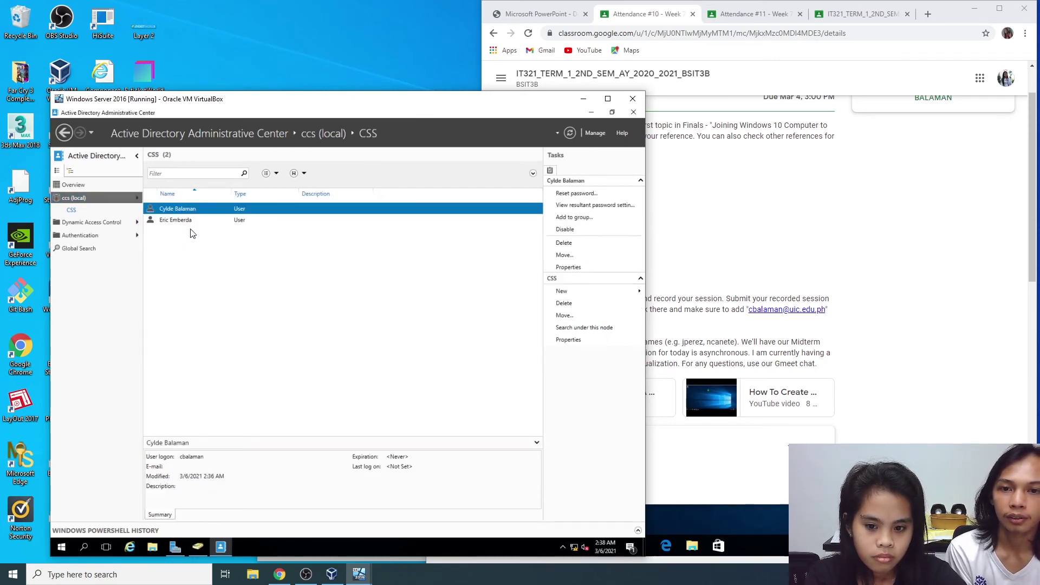
pyautogui.click(222, 221)
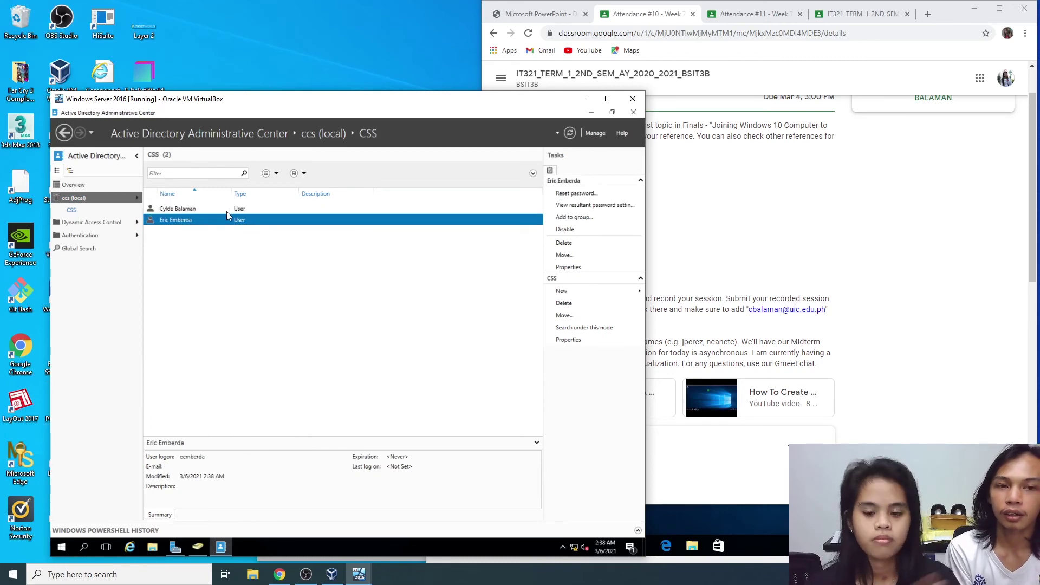
# Step: Check the assignment's time restriction task, then return to the Windows 10 VM's Start menu
pyautogui.click(750, 14)
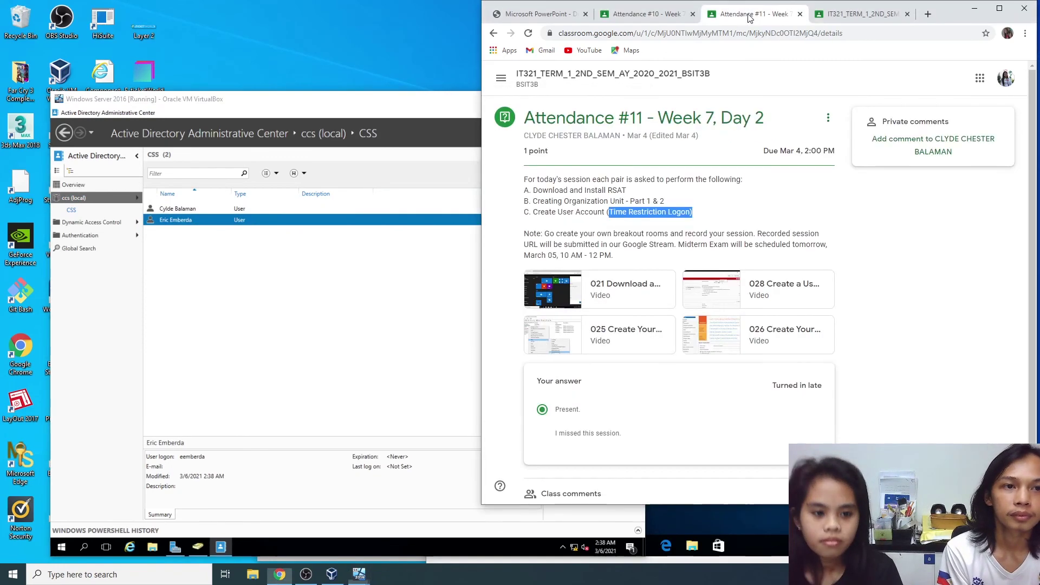
pyautogui.click(573, 227)
pyautogui.moveTo(595, 212); pyautogui.dragTo(648, 212)
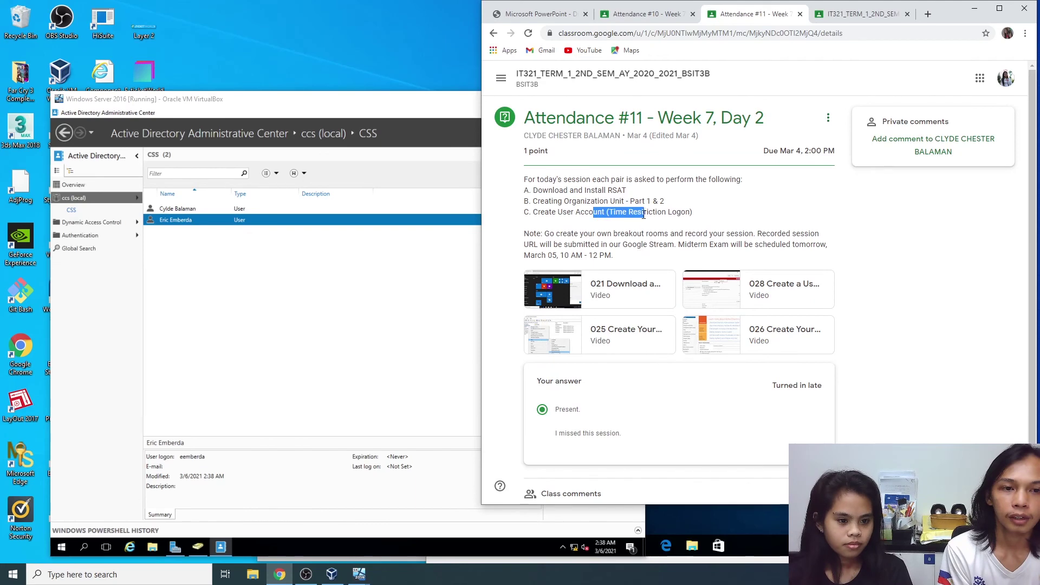
pyautogui.click(344, 308)
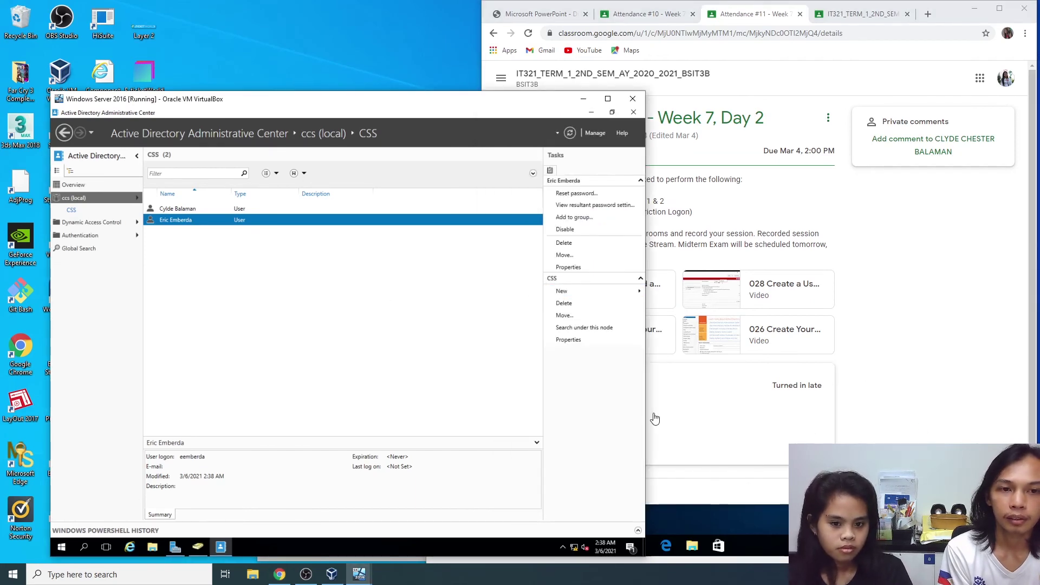
pyautogui.click(704, 520)
pyautogui.click(438, 545)
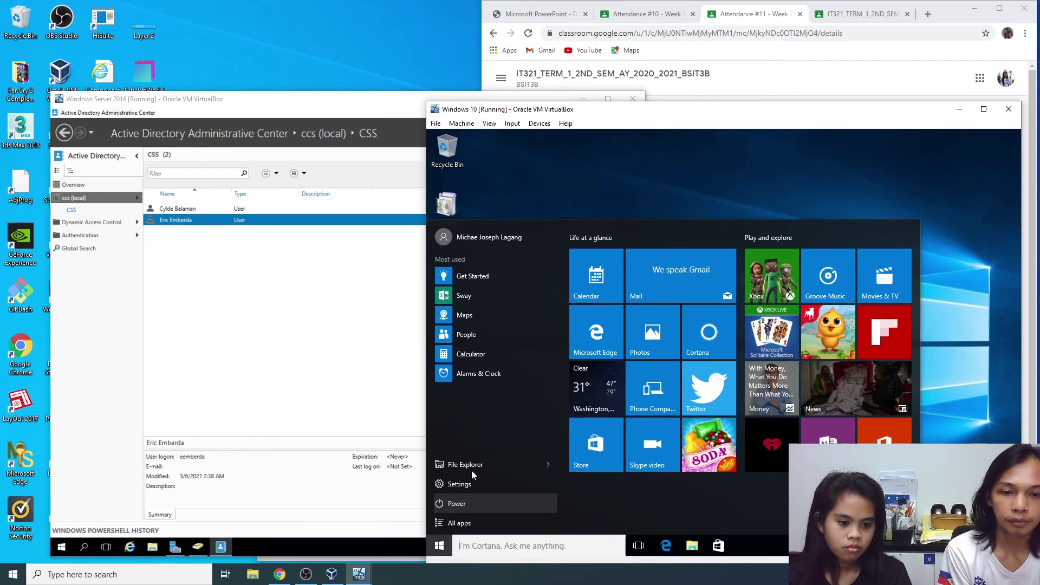
# Step: Sign out of the current Windows 10 account and choose Other user at sign-in
pyautogui.click(466, 242)
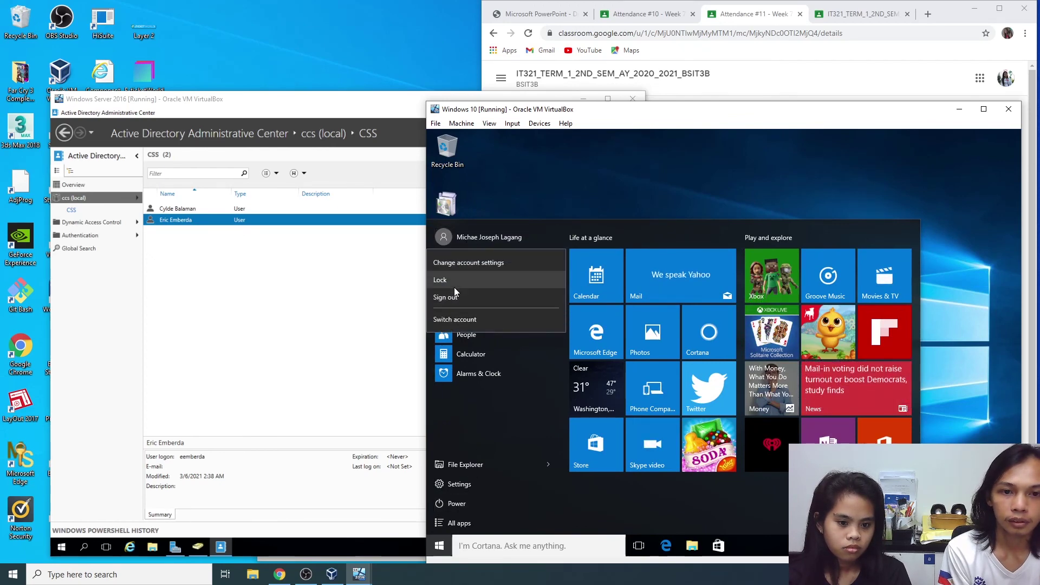
pyautogui.click(457, 296)
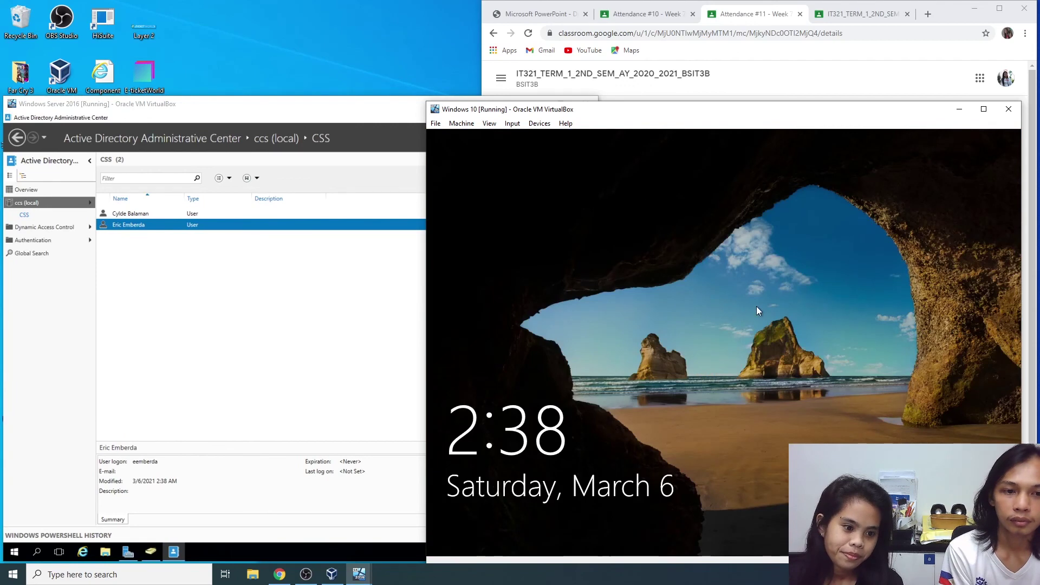
pyautogui.click(756, 307)
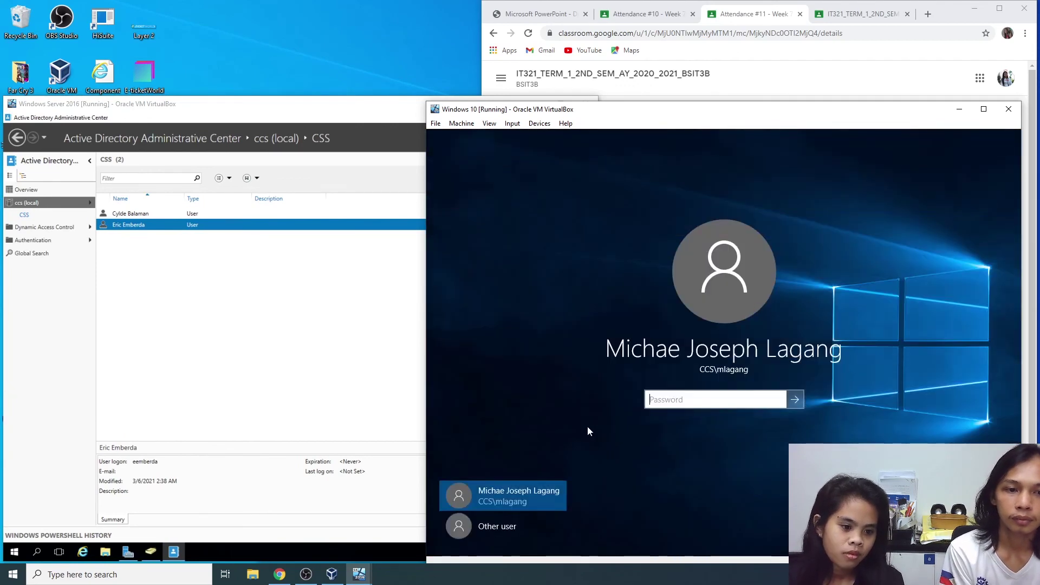
pyautogui.click(500, 523)
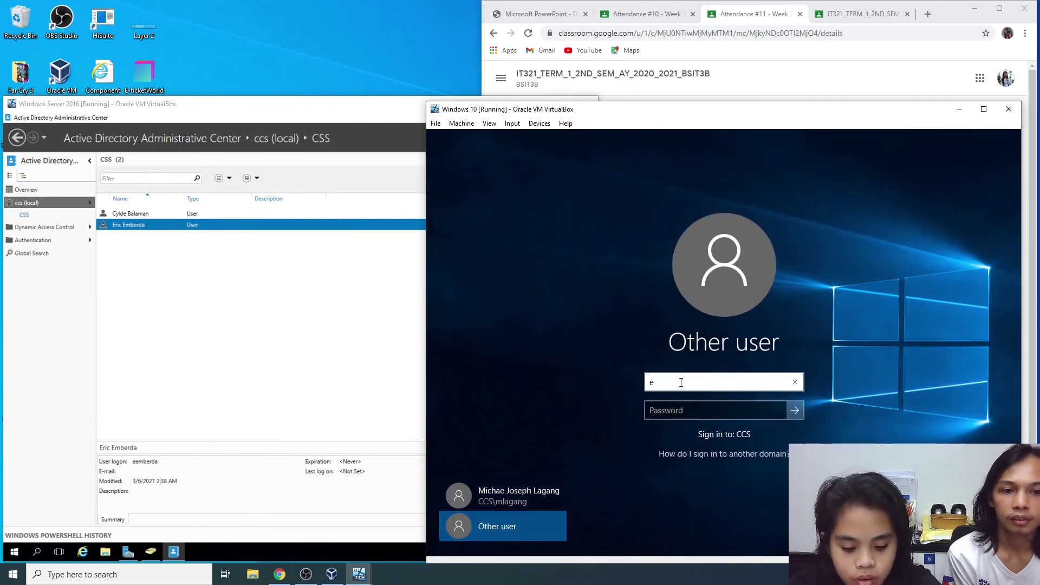
# Step: Try signing in as the new CSS user, dismiss the time-restriction denial, and recheck the assignment task
pyautogui.click(712, 415)
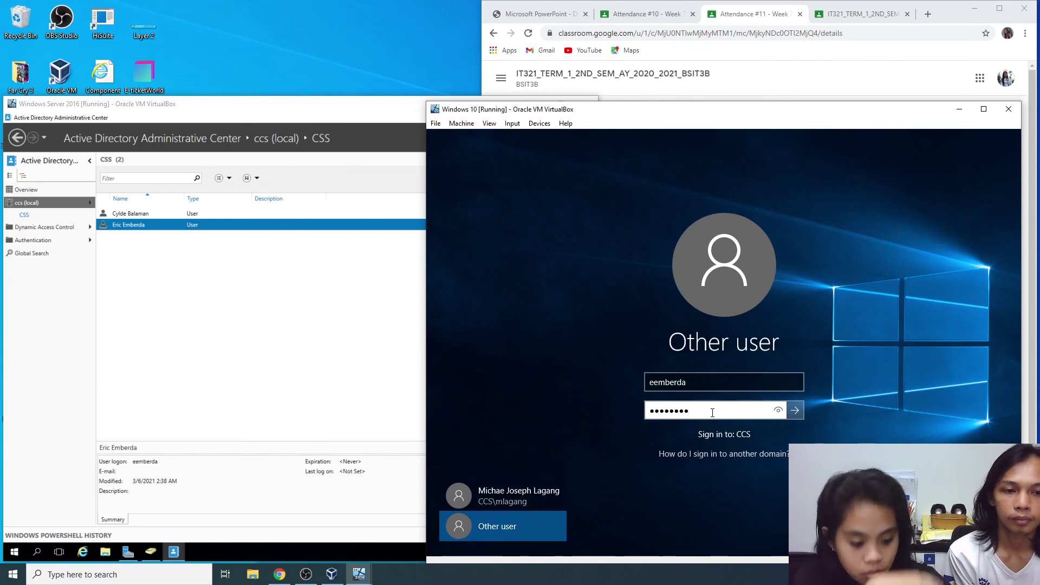
pyautogui.press('Return')
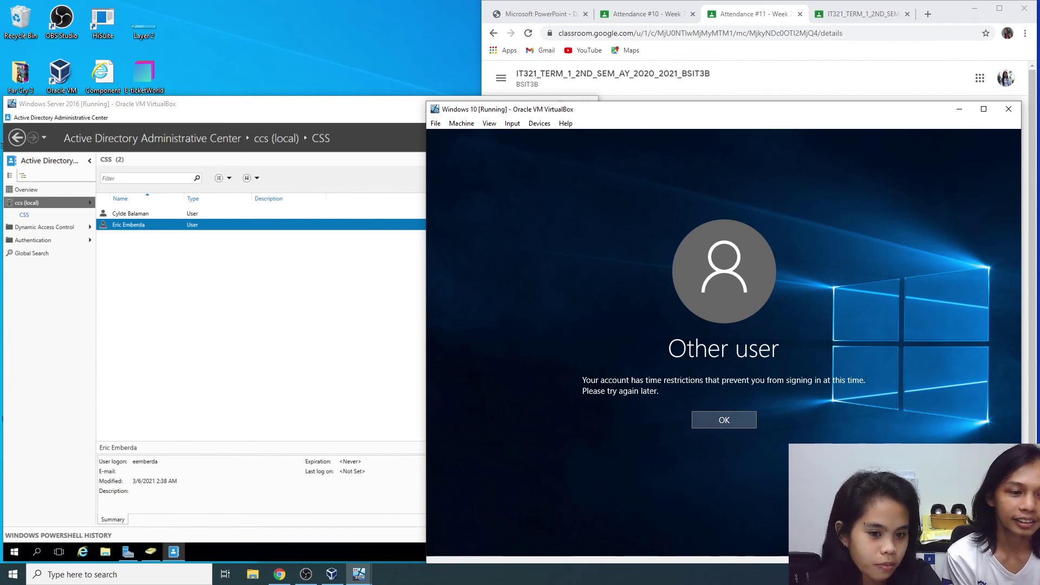
pyautogui.click(718, 419)
pyautogui.click(734, 14)
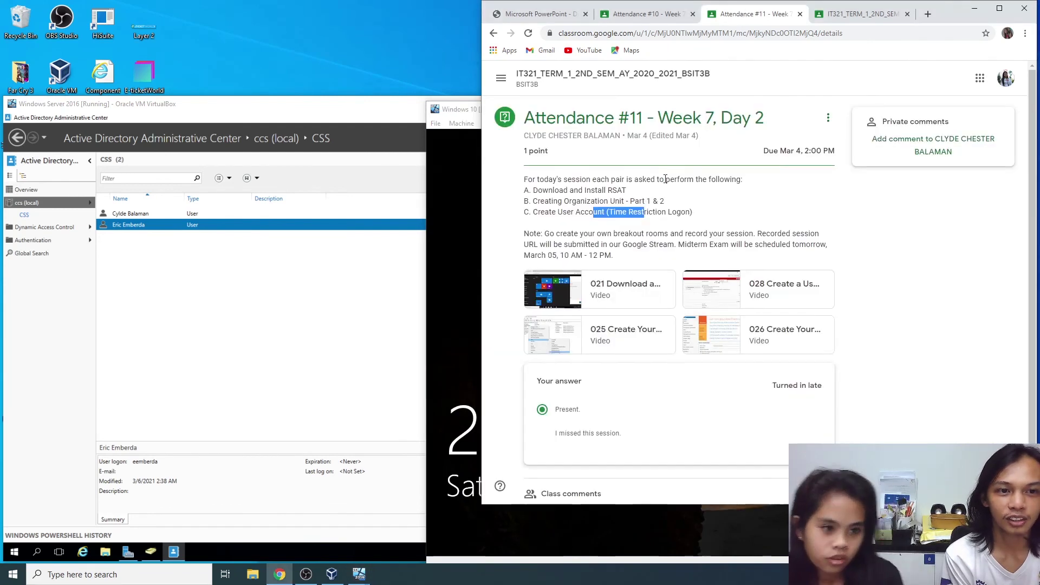
pyautogui.moveTo(602, 212); pyautogui.dragTo(711, 221)
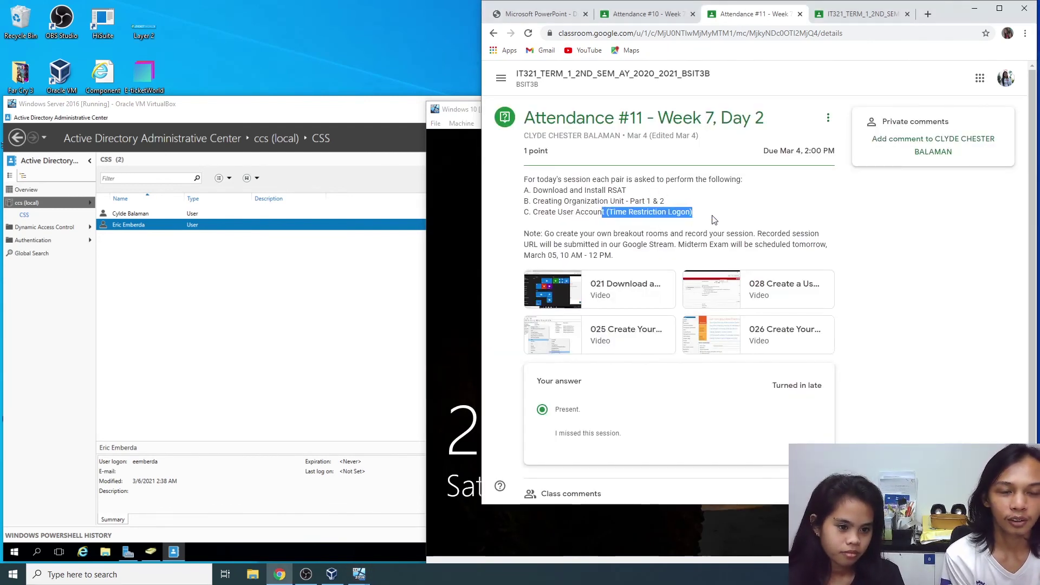